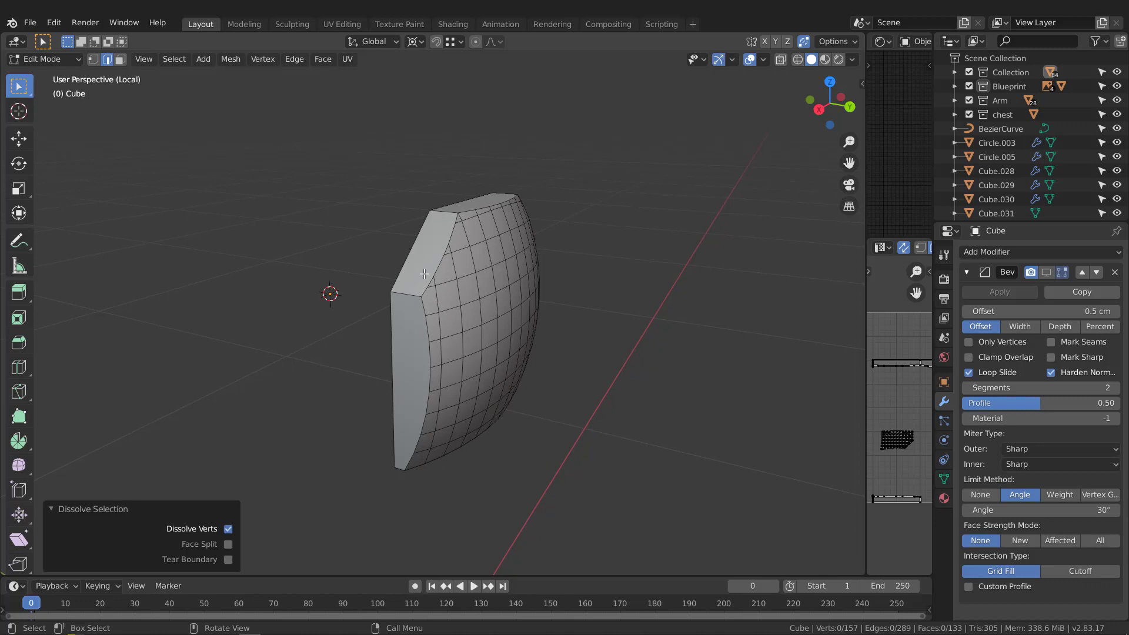
# Delete the seven flat side faces around the curved plate so that only its curved surface remains.
pyautogui.press('3')
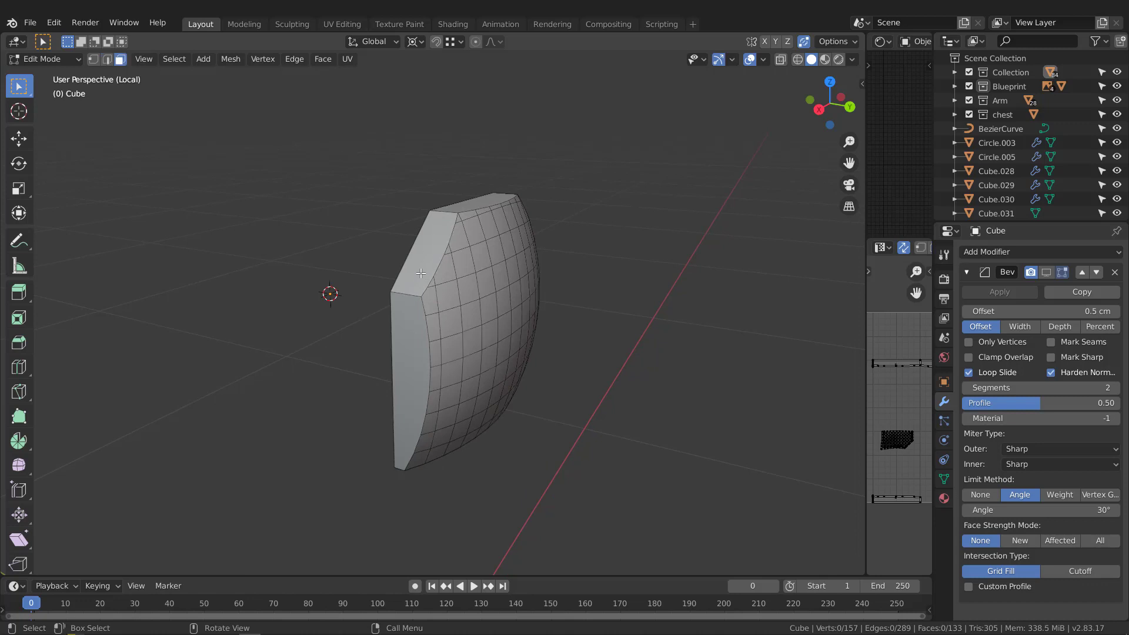
pyautogui.click(421, 273)
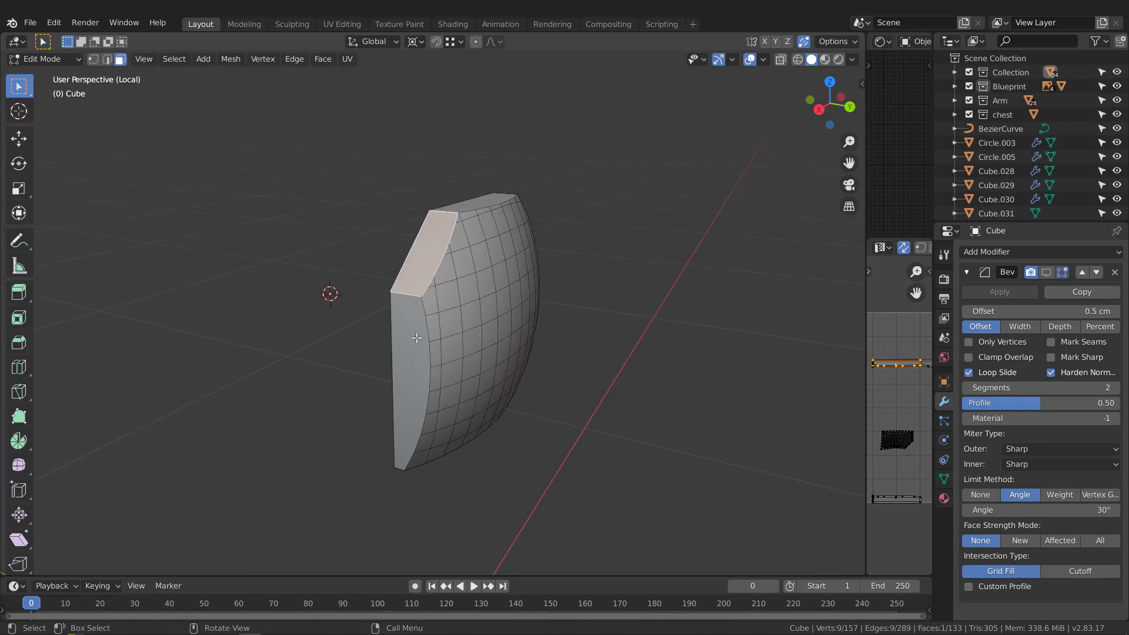
pyautogui.keyDown('shift'); pyautogui.click(416, 347); pyautogui.keyUp('shift')
pyautogui.moveTo(416, 347); pyautogui.dragTo(312, 207, button='middle')
pyautogui.keyDown('shift'); pyautogui.click(281, 203); pyautogui.keyUp('shift')
pyautogui.keyDown('shift'); pyautogui.click(282, 294); pyautogui.keyUp('shift')
pyautogui.keyDown('shift'); pyautogui.click(331, 390); pyautogui.keyUp('shift')
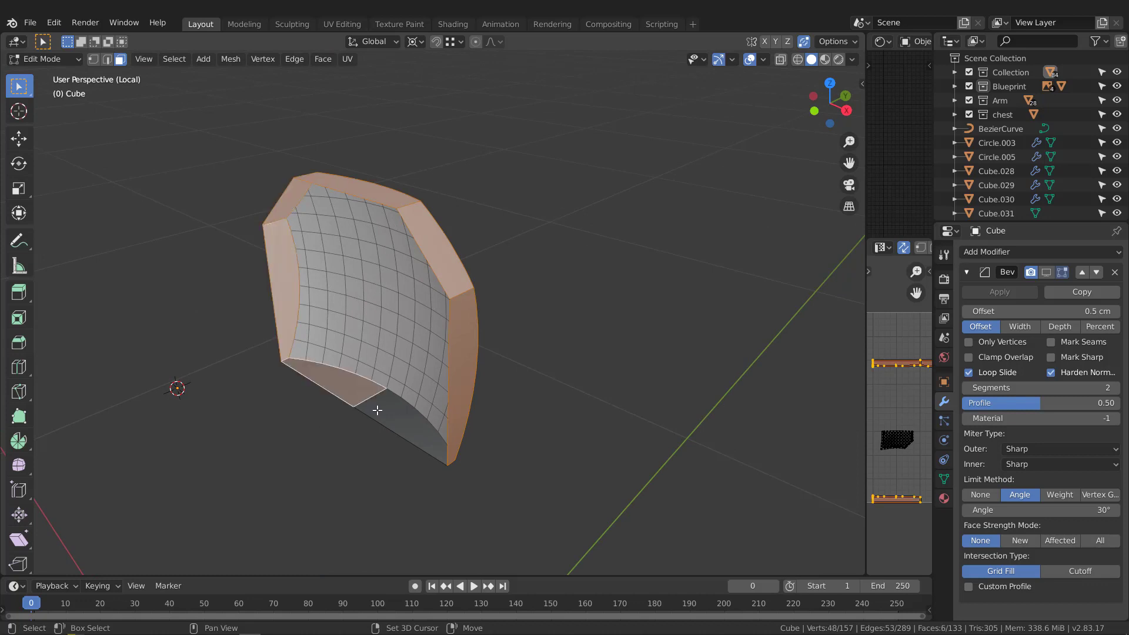
pyautogui.keyDown('shift'); pyautogui.click(378, 411); pyautogui.keyUp('shift')
pyautogui.moveTo(377, 411); pyautogui.dragTo(388, 258, button='middle')
pyautogui.press('x')
pyautogui.click(292, 371)
# Extrude the plate's entire open boundary edge loop about -0.38 cm along the global Y axis to form a thin rim.
pyautogui.press('2')
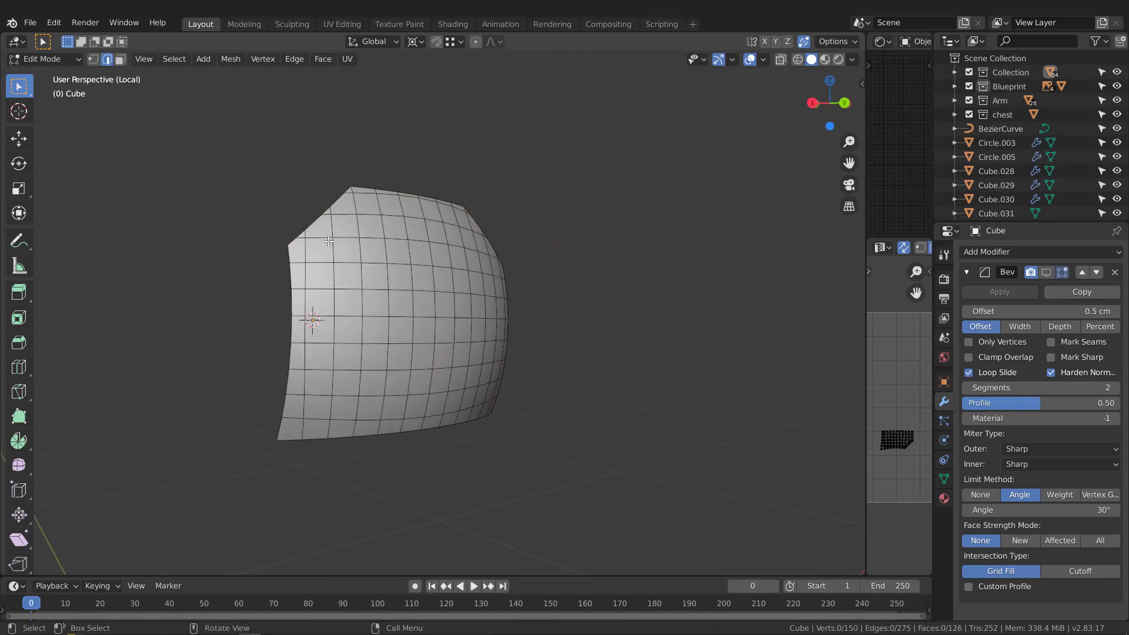
pyautogui.moveTo(323, 247); pyautogui.dragTo(332, 228, button='middle')
pyautogui.keyDown('alt'); pyautogui.click(328, 235); pyautogui.keyUp('alt')
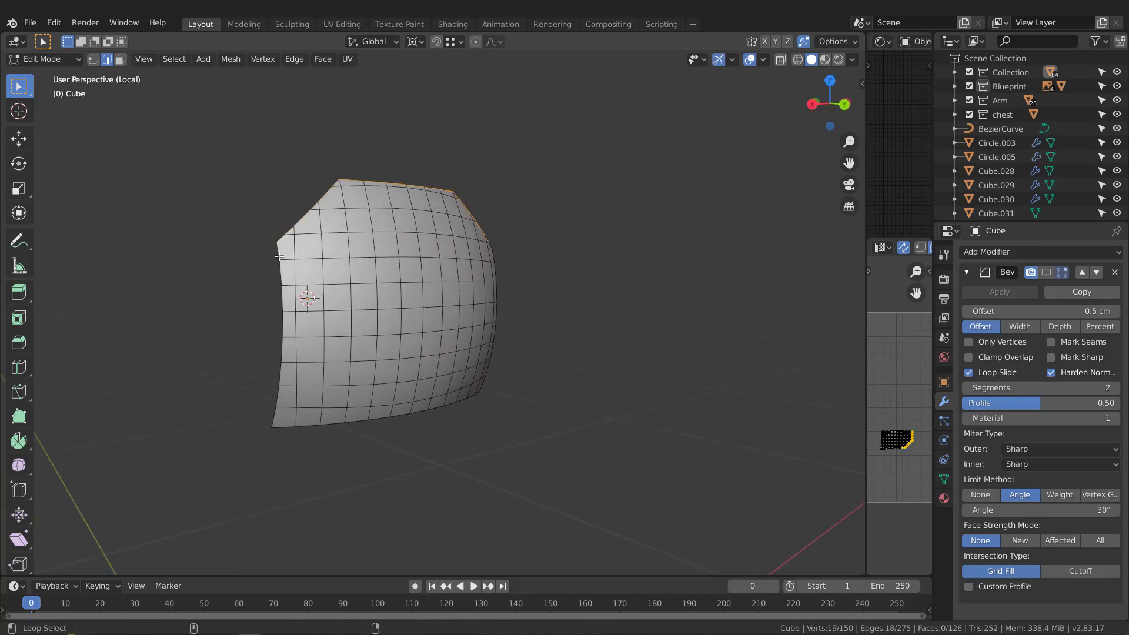
pyautogui.moveTo(273, 419); pyautogui.dragTo(384, 382, button='middle')
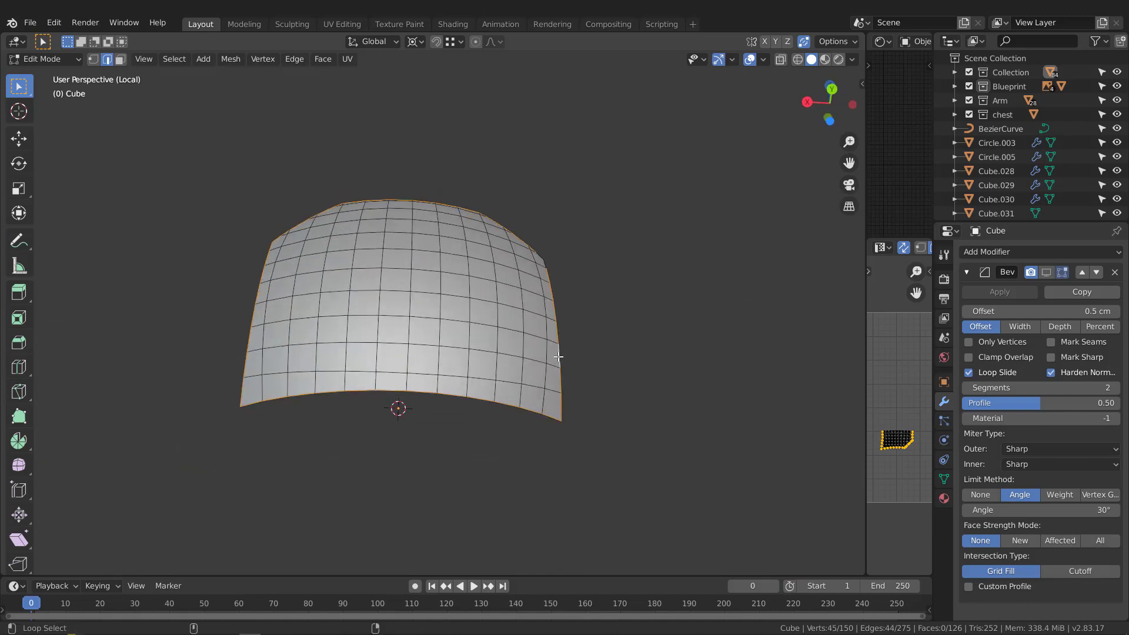
pyautogui.moveTo(559, 357); pyautogui.dragTo(527, 327, button='middle')
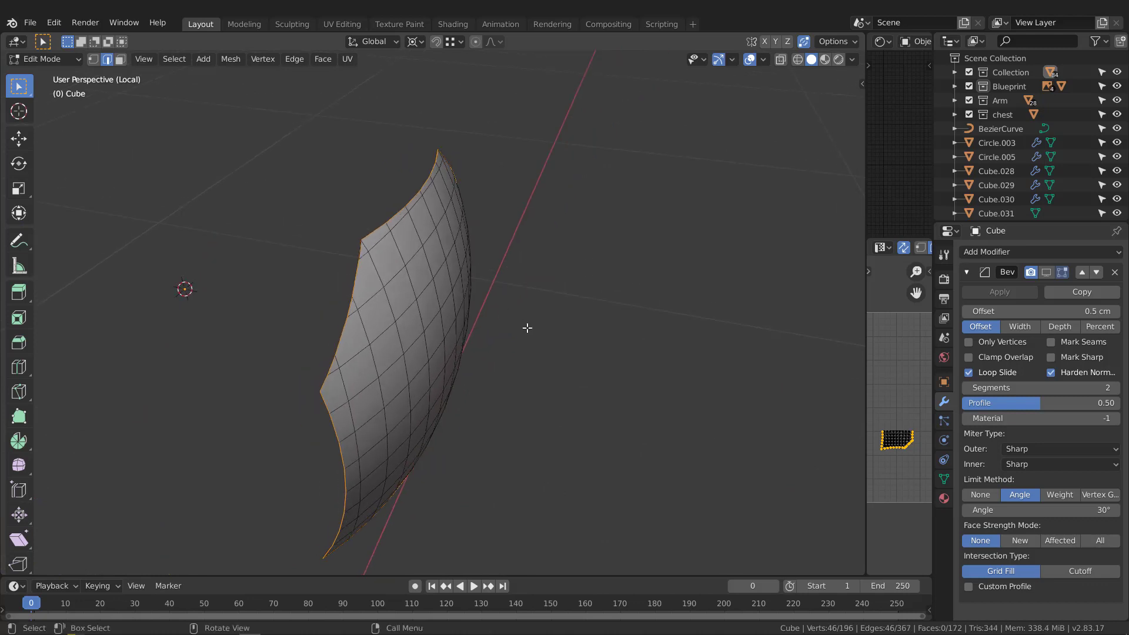
pyautogui.press('g')
pyautogui.press('y')
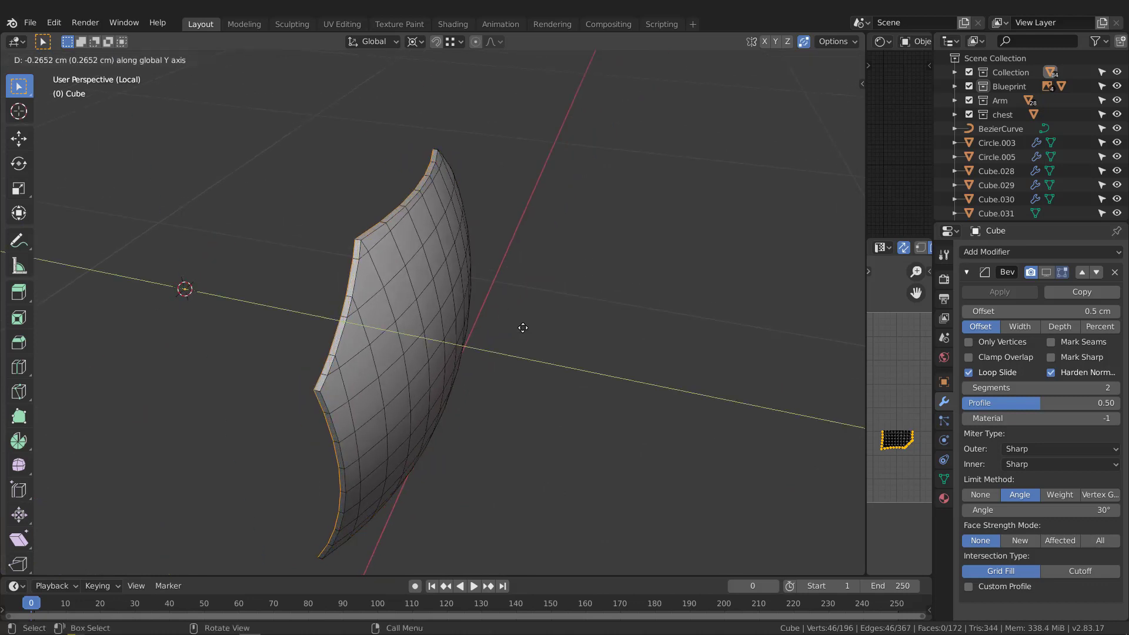
pyautogui.click(516, 326)
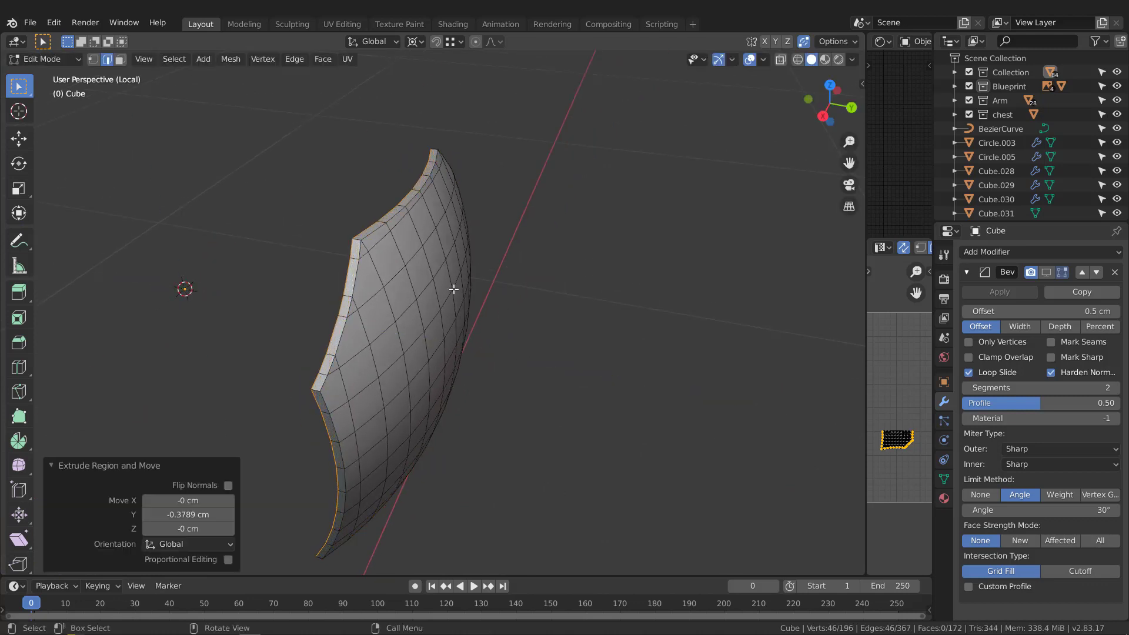
# Turn on the viewport display of the plate's Bevel modifier and apply the modifier to the mesh.
pyautogui.moveTo(510, 315); pyautogui.dragTo(310, 342, button='middle')
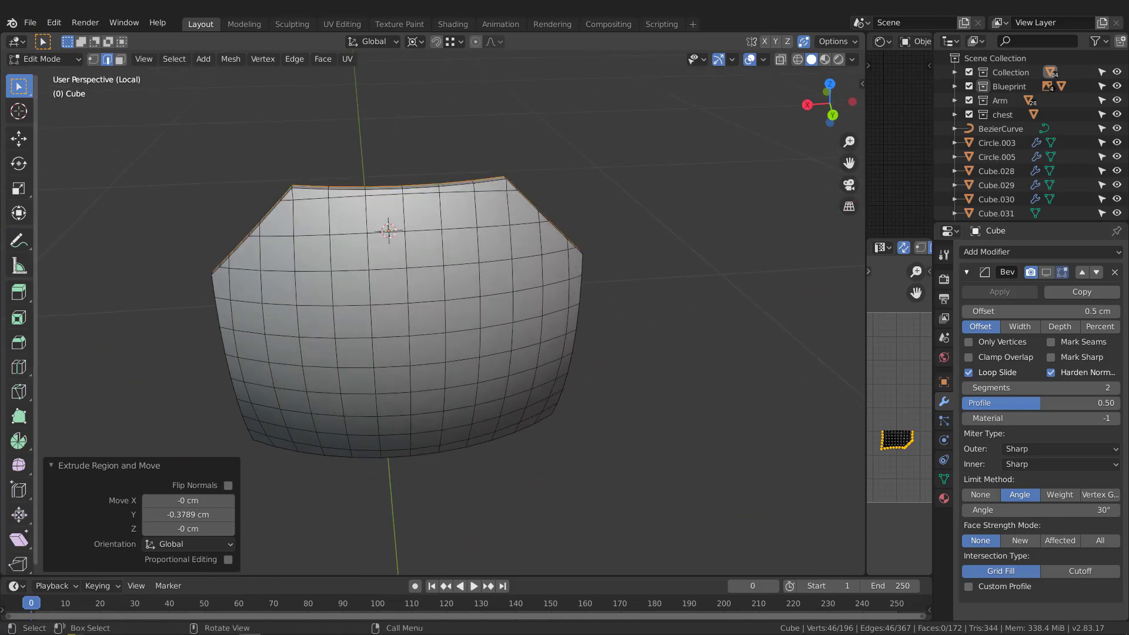
pyautogui.moveTo(410, 290); pyautogui.dragTo(559, 174, button='middle')
pyautogui.moveTo(370, 291); pyautogui.dragTo(387, 288, button='middle')
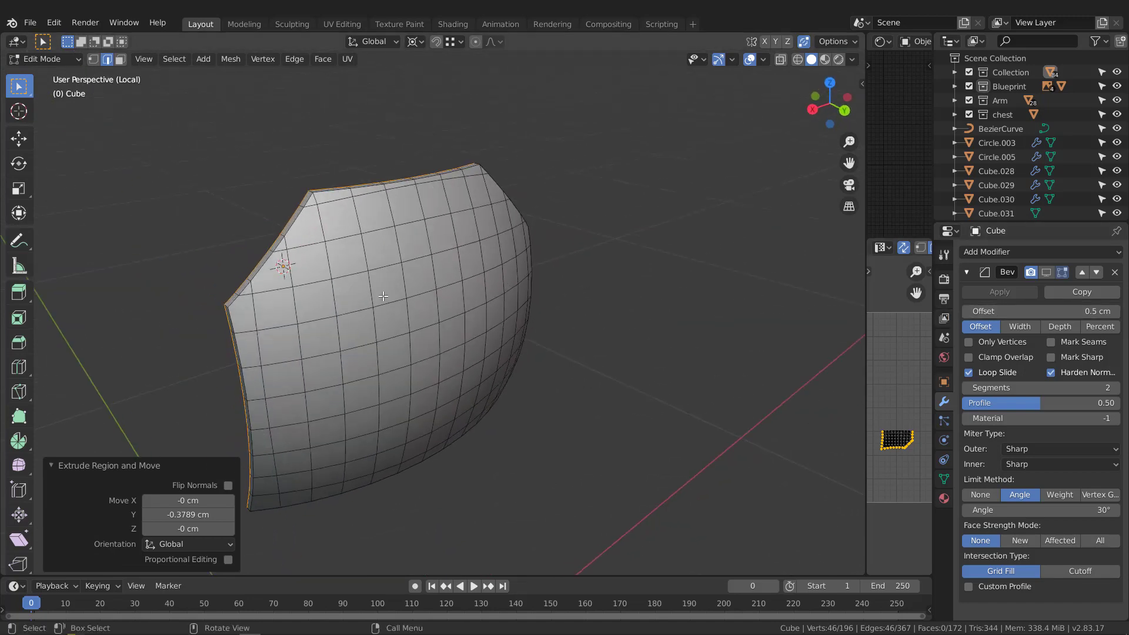
pyautogui.press('Tab')
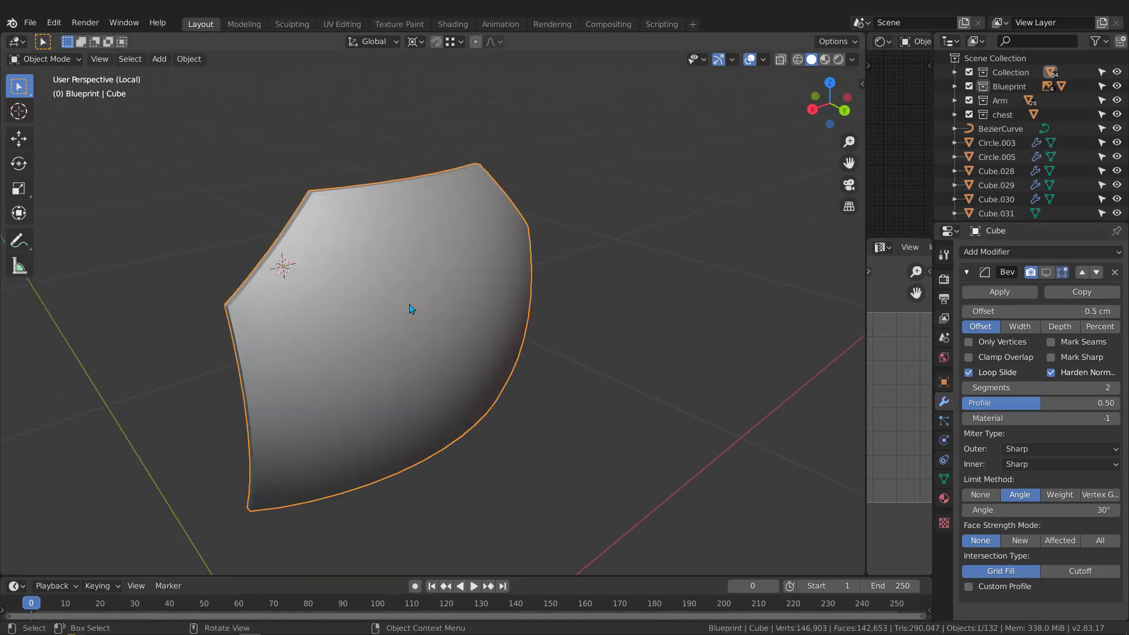
pyautogui.click(1046, 274)
pyautogui.moveTo(447, 276); pyautogui.dragTo(335, 231, button='middle')
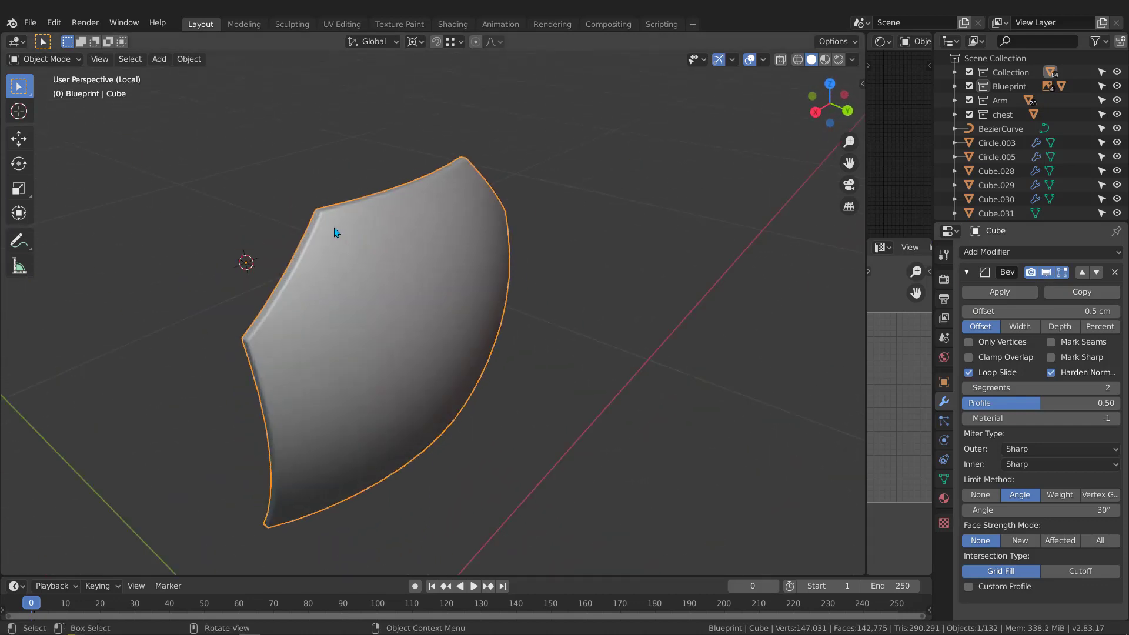
pyautogui.scroll(2, 330, 229)
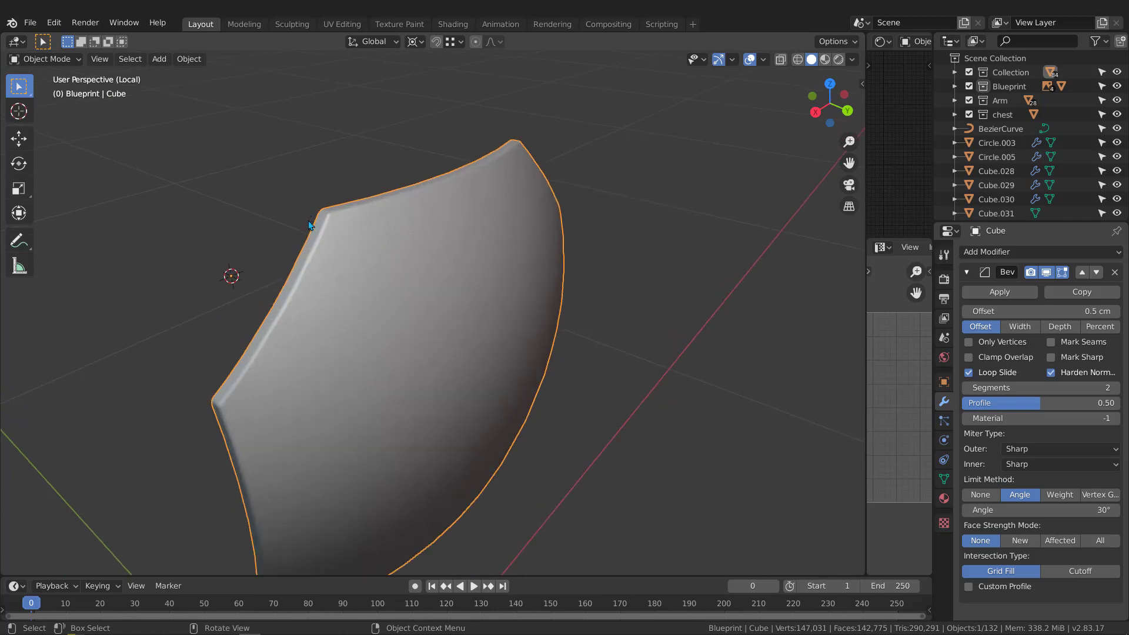
pyautogui.click(1008, 291)
# Examine the beveled edge topology around the plate's upper corner in edit mode.
pyautogui.press('Tab')
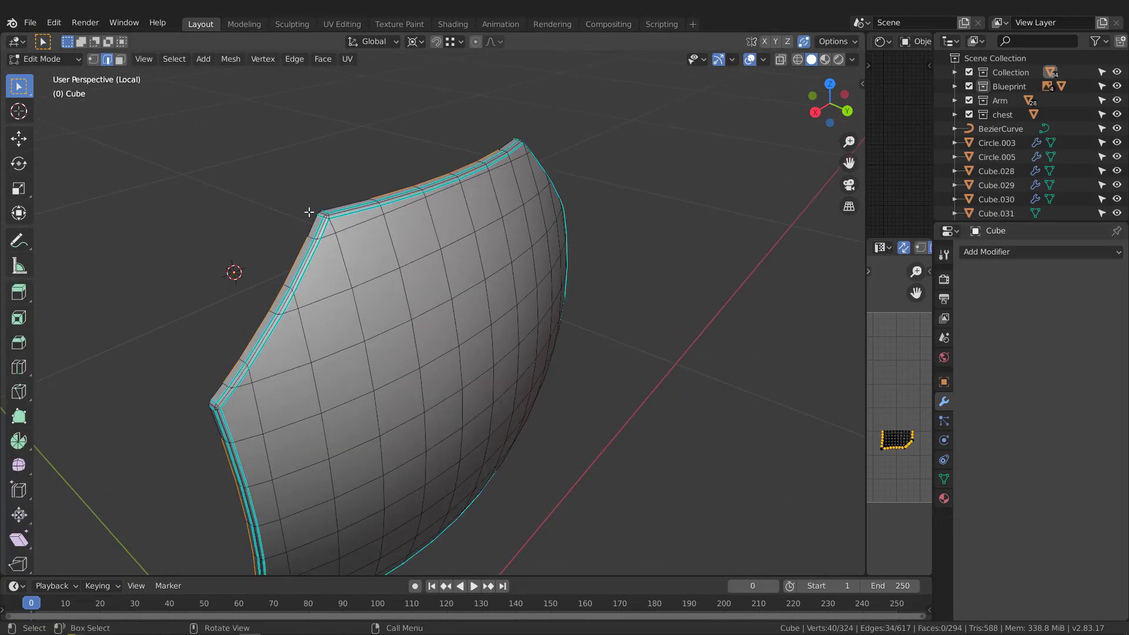
pyautogui.scroll(4, 317, 220)
pyautogui.keyDown('alt'); pyautogui.click(334, 232); pyautogui.keyUp('alt')
pyautogui.scroll(-3, 336, 237)
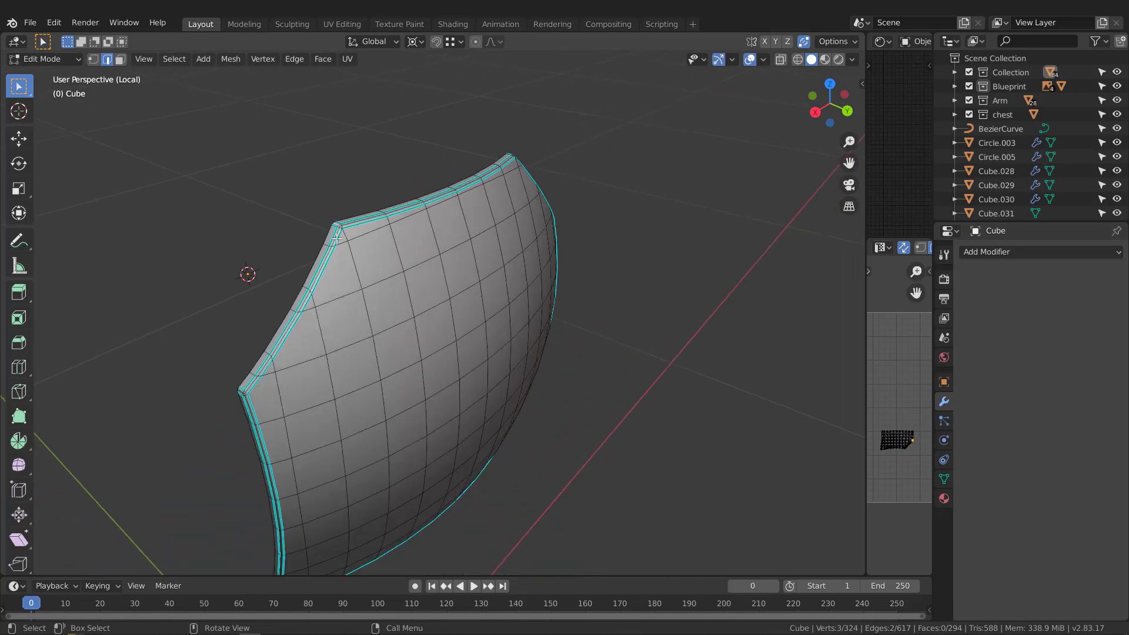
pyautogui.scroll(3, 630, 378)
pyautogui.moveTo(630, 378); pyautogui.dragTo(675, 424, button='middle')
pyautogui.scroll(-3, 676, 423)
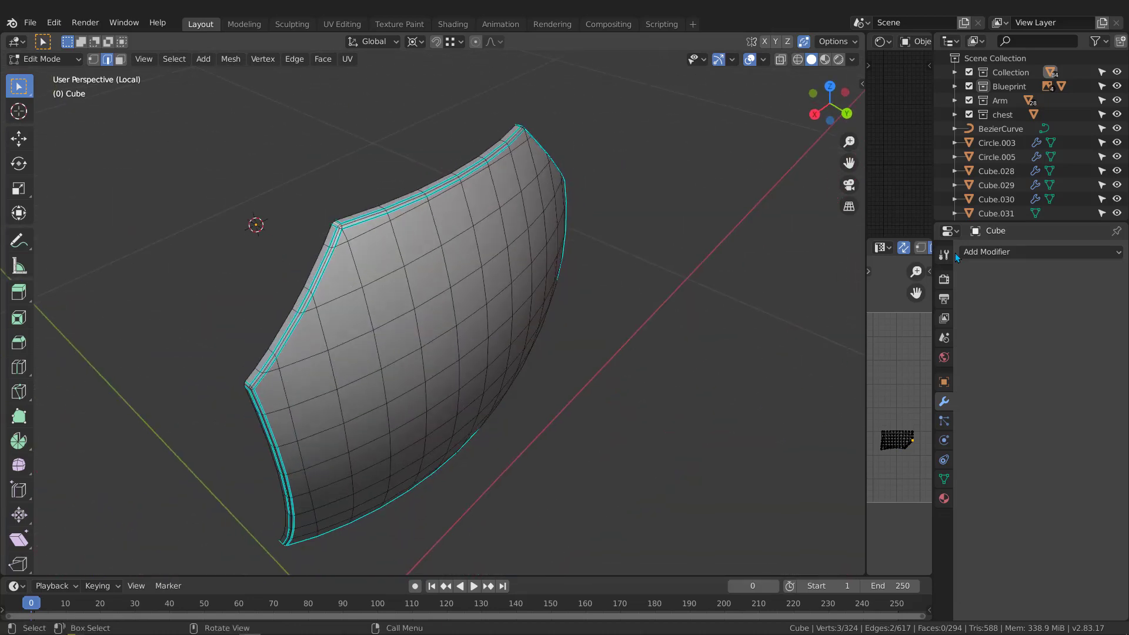
# Enlarge the UV editor area and unwrap the plate's entire mesh.
pyautogui.moveTo(867, 297); pyautogui.dragTo(457, 300)
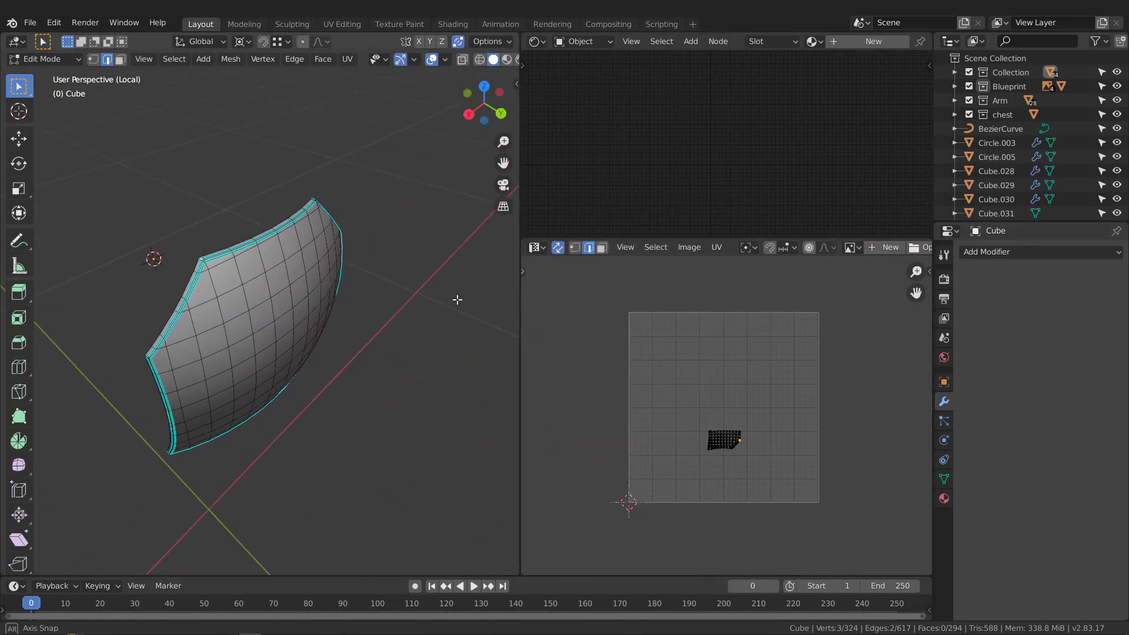
pyautogui.moveTo(458, 300); pyautogui.dragTo(447, 297, button='middle')
pyautogui.press('a')
pyautogui.moveTo(723, 437); pyautogui.dragTo(725, 396, button='middle')
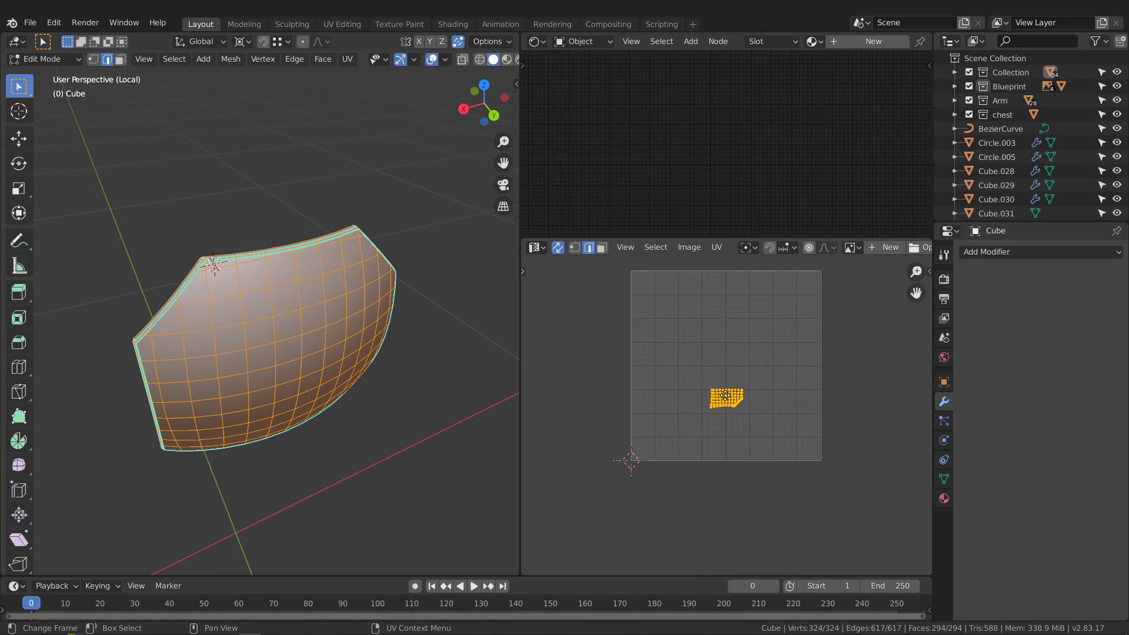
pyautogui.press('u')
pyautogui.click(724, 401)
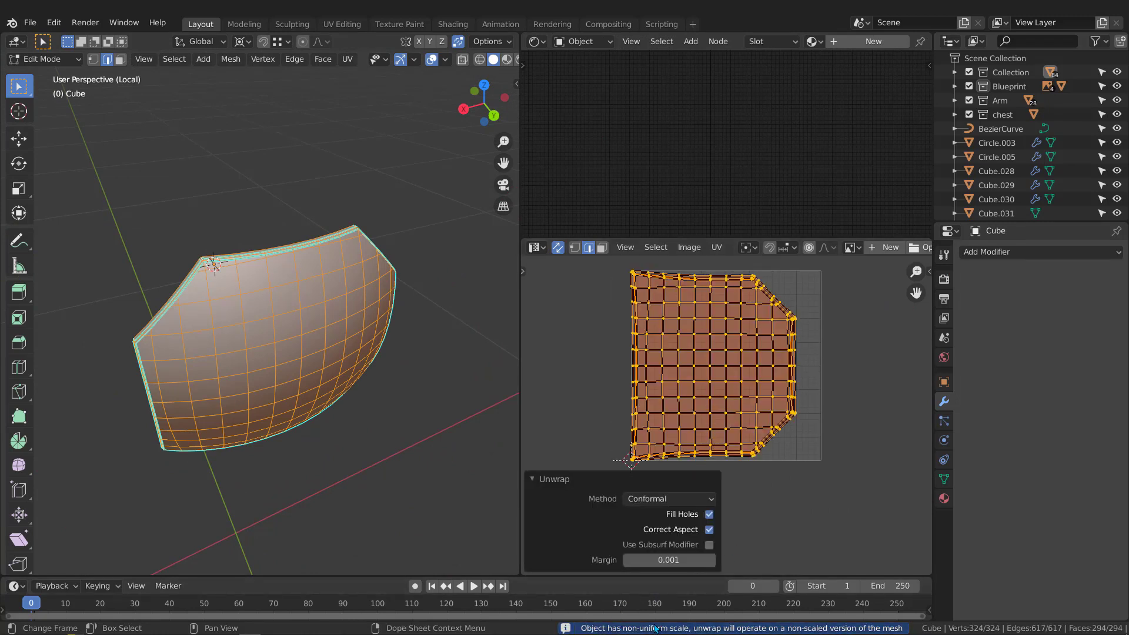
# Apply the plate's object scale and unwrap its whole mesh again.
pyautogui.moveTo(311, 348); pyautogui.dragTo(261, 328, button='middle')
pyautogui.press('Tab')
pyautogui.hotkey('ctrl', 'a')
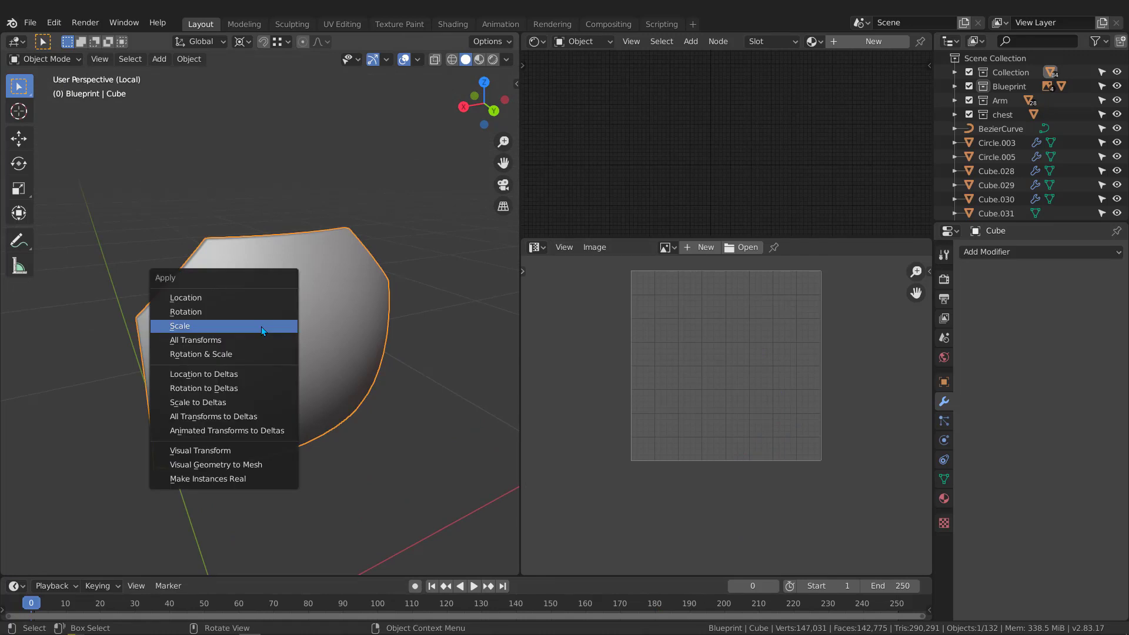
pyautogui.click(186, 331)
pyautogui.press('Tab')
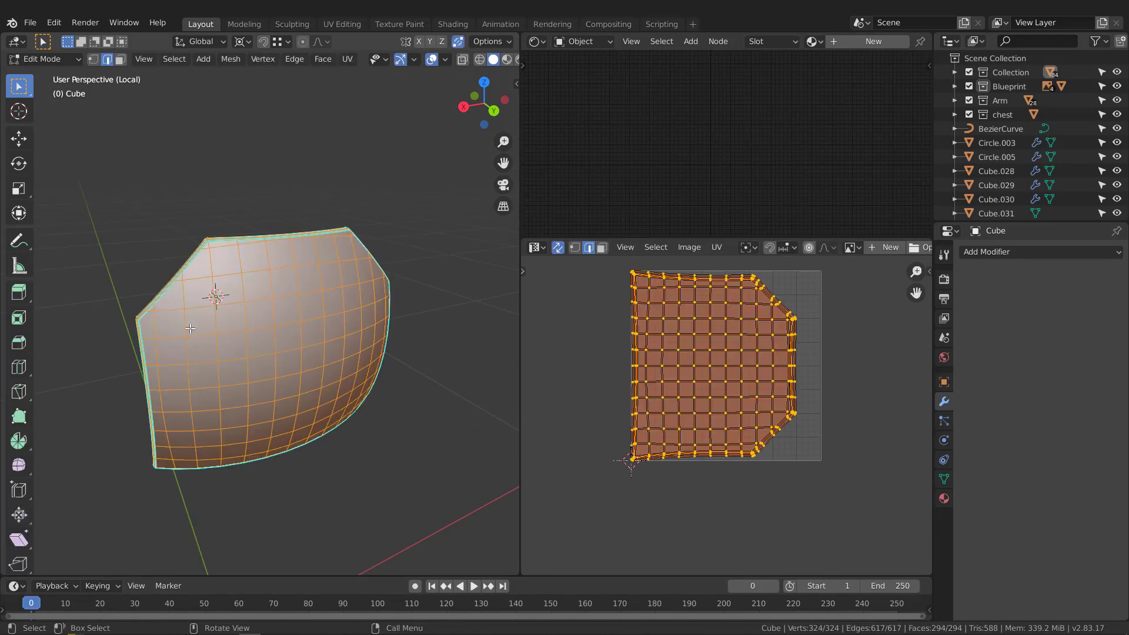
pyautogui.press('u')
pyautogui.click(700, 353)
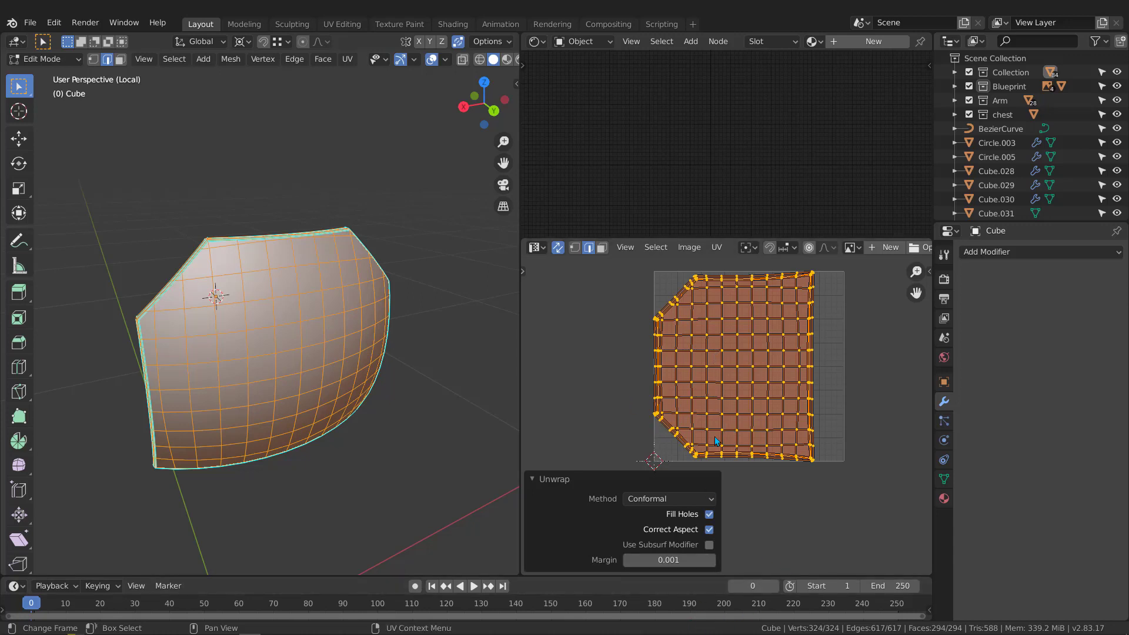
pyautogui.click(533, 479)
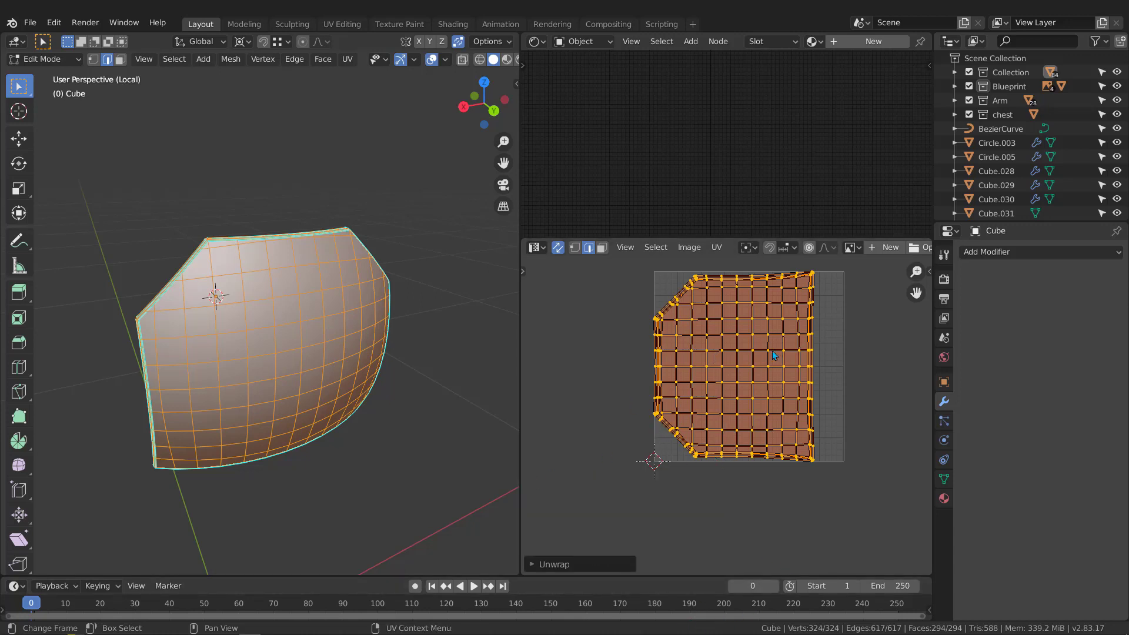
pyautogui.scroll(4, 772, 350)
pyautogui.scroll(-4, 765, 376)
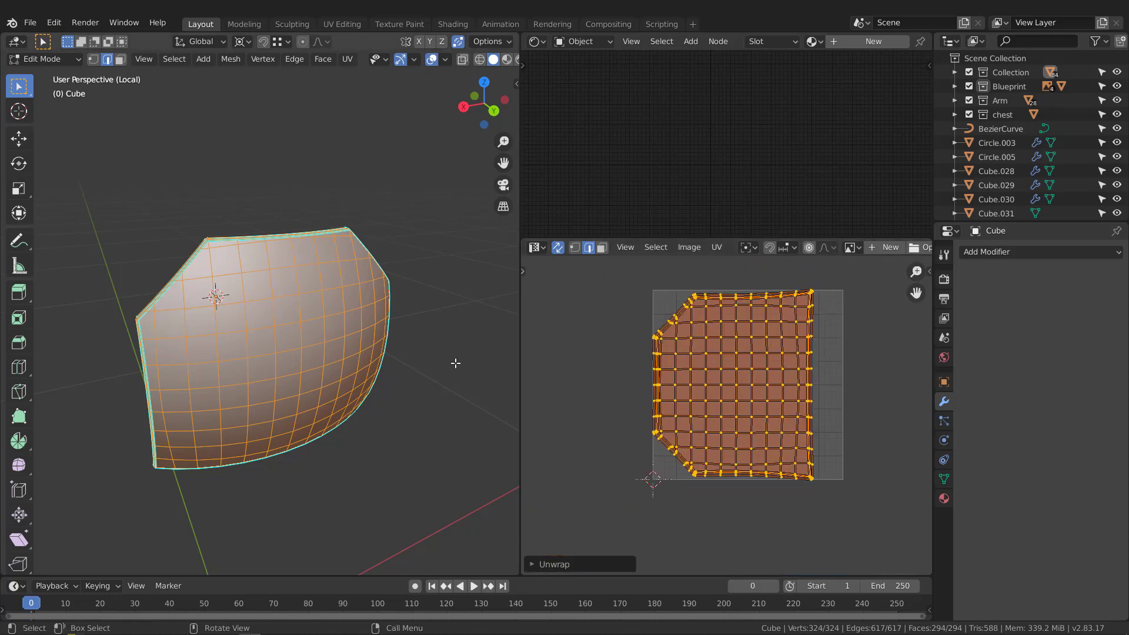
# Assign the existing Checker material to the plate and check its texture pattern in material preview shading.
pyautogui.press('Tab')
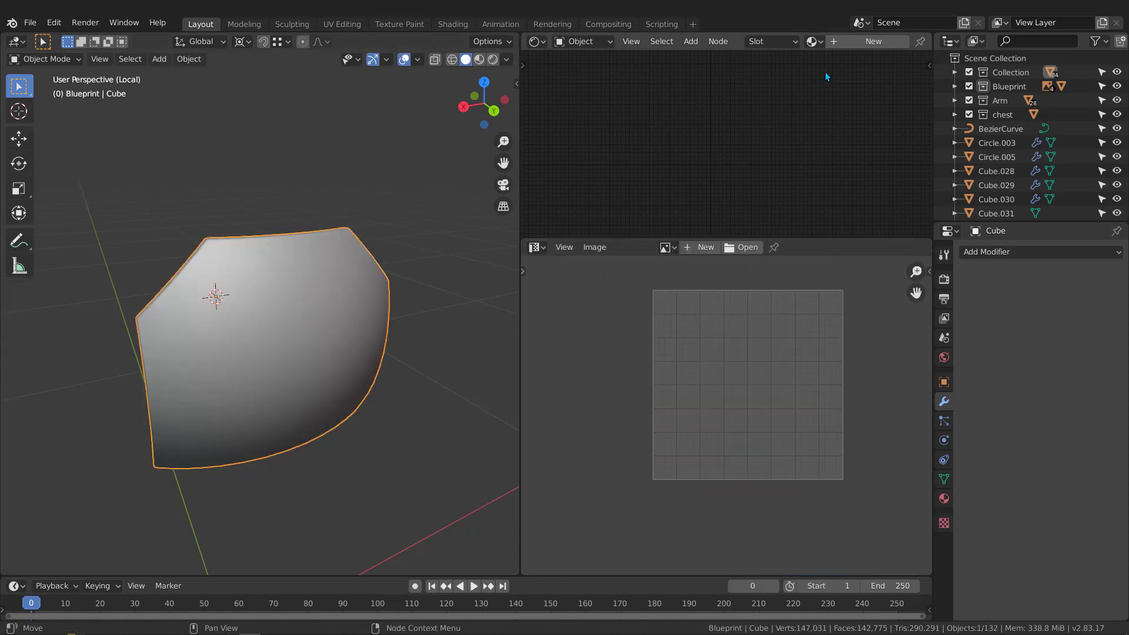
pyautogui.click(815, 41)
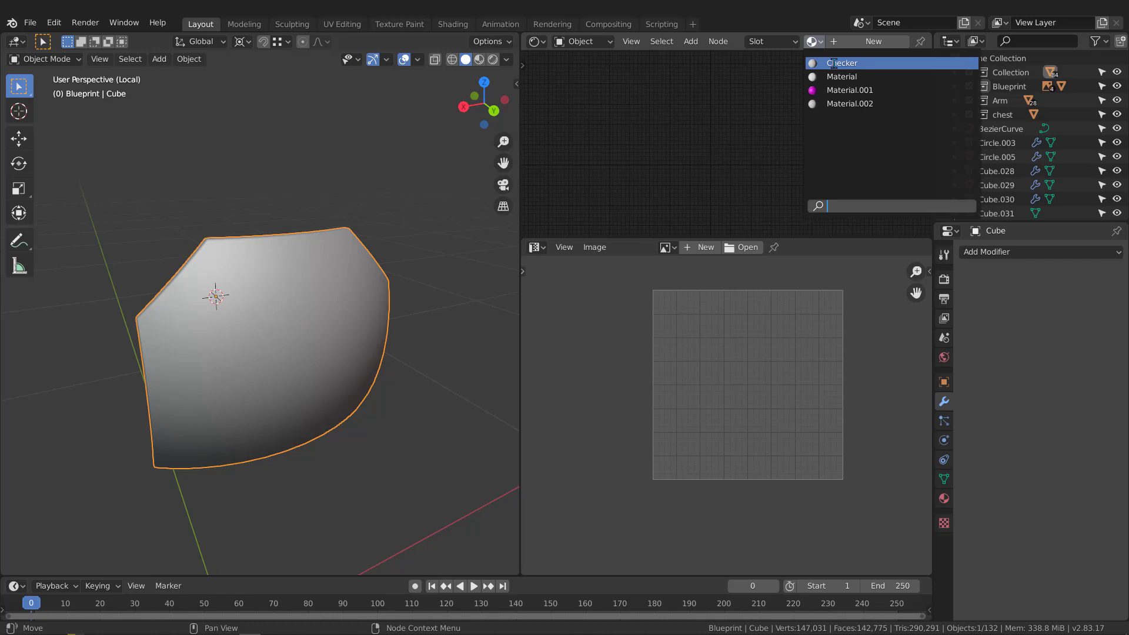
pyautogui.click(834, 63)
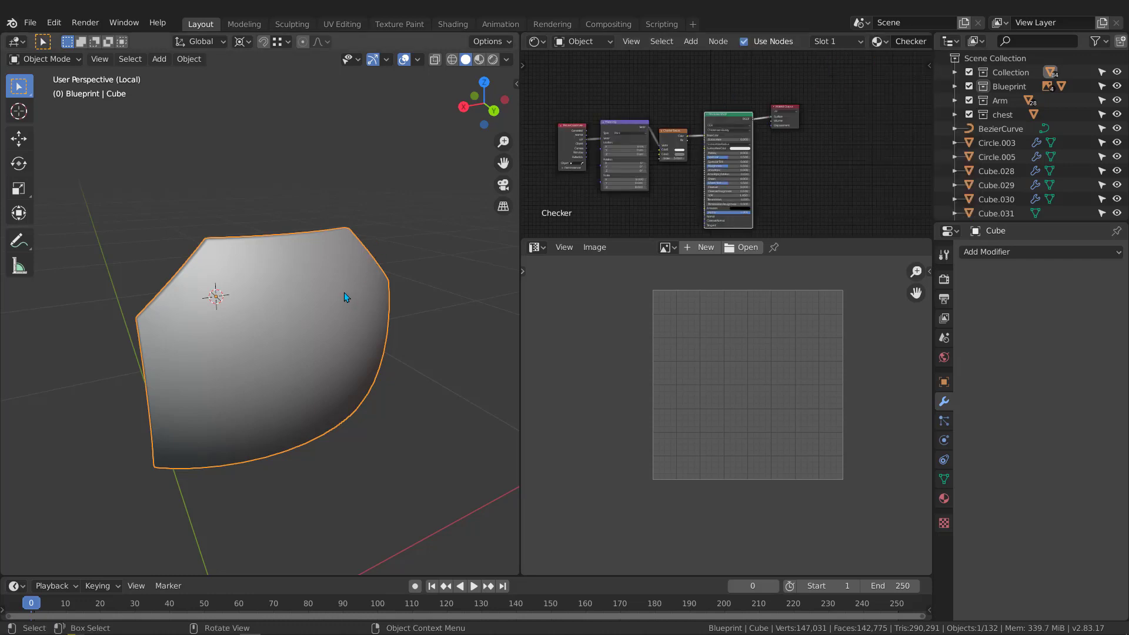
pyautogui.press('z')
pyautogui.click(320, 378)
pyautogui.moveTo(320, 379)
pyautogui.mouseDown(button='middle')
pyautogui.moveTo(259, 319)
pyautogui.moveTo(311, 303)
pyautogui.moveTo(265, 341)
pyautogui.moveTo(250, 320)
pyautogui.moveTo(300, 334)
pyautogui.moveTo(267, 302)
pyautogui.moveTo(301, 296)
pyautogui.moveTo(171, 322)
pyautogui.moveTo(204, 357)
pyautogui.moveTo(344, 315)
pyautogui.moveTo(285, 350)
pyautogui.moveTo(277, 333)
pyautogui.moveTo(294, 347)
pyautogui.moveTo(337, 342)
pyautogui.moveTo(370, 295)
pyautogui.moveTo(259, 297)
pyautogui.moveTo(332, 298)
pyautogui.mouseUp(button='middle')
pyautogui.scroll(3, 310, 311)
pyautogui.scroll(2, 261, 315)
pyautogui.scroll(-3, 267, 302)
# Leave the plate's local view, isolate the round bolt with the hexagonal recess, and apply its Bevel modifier.
pyautogui.press('KP_Divide')
pyautogui.scroll(6, 316, 312)
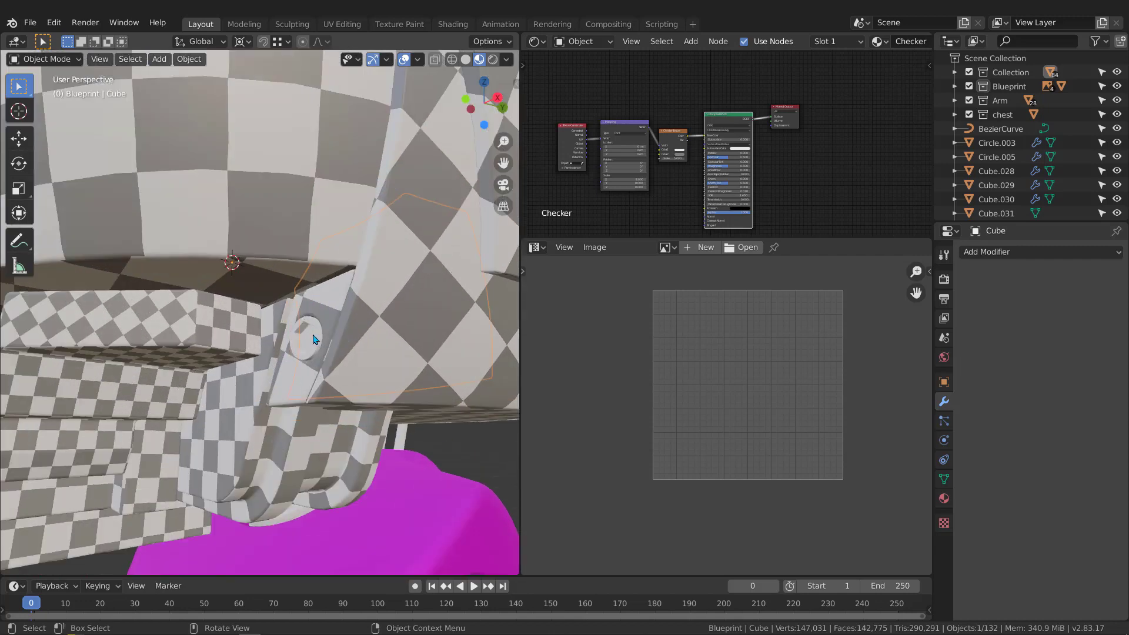
pyautogui.click(315, 333)
pyautogui.press('KP_Divide')
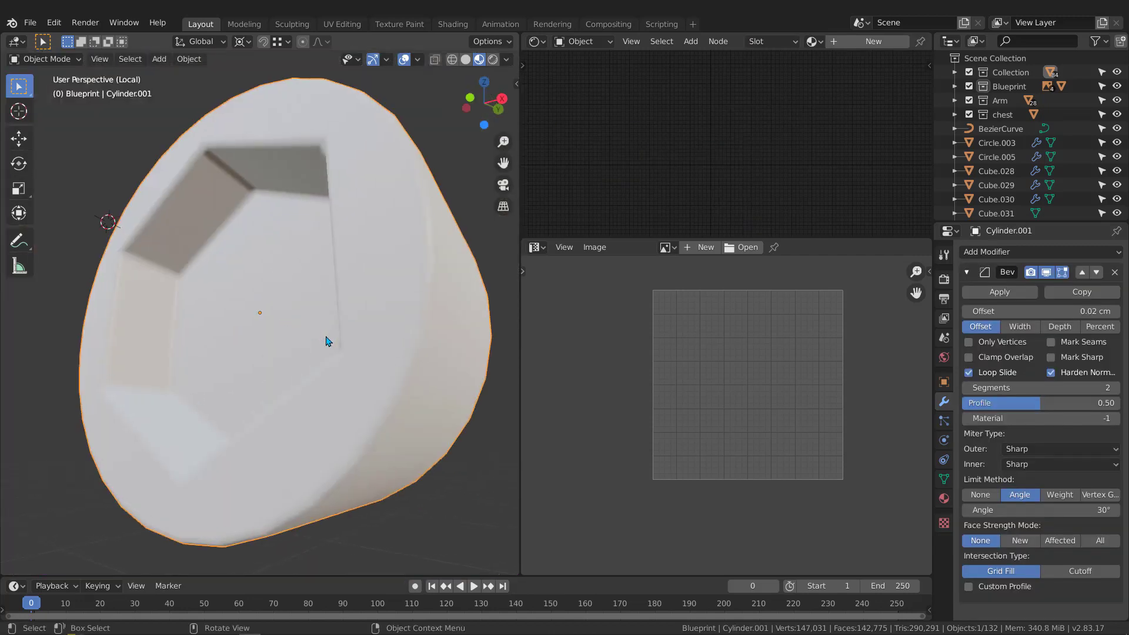
pyautogui.scroll(-8, 328, 340)
pyautogui.moveTo(328, 335)
pyautogui.mouseDown(button='middle')
pyautogui.moveTo(363, 341)
pyautogui.moveTo(327, 339)
pyautogui.mouseUp(button='middle')
pyautogui.scroll(3, 362, 341)
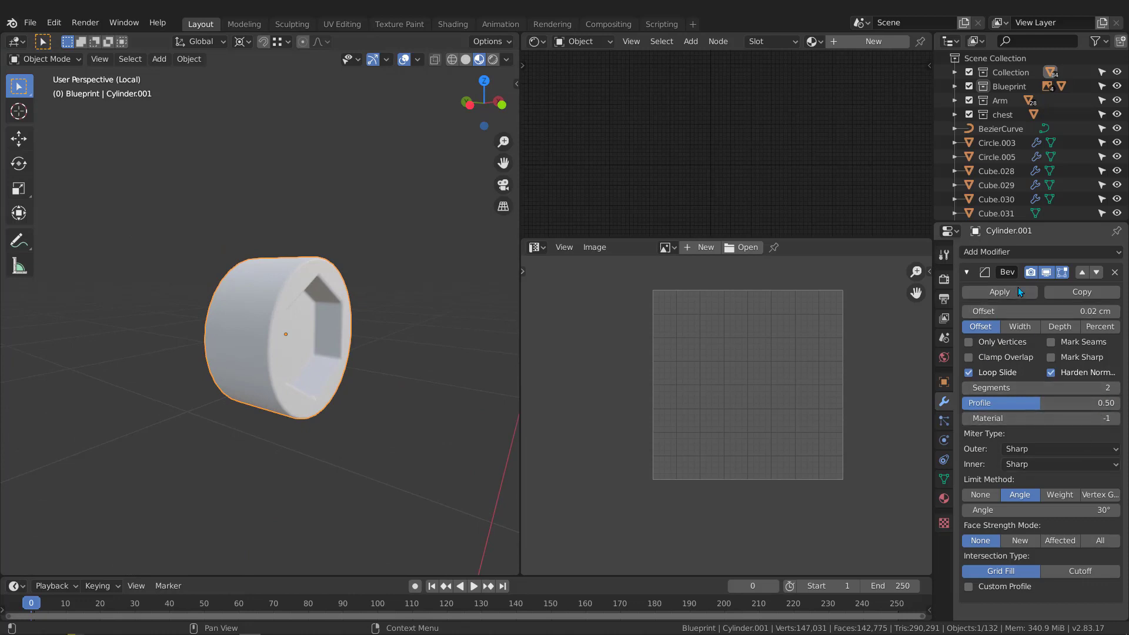
pyautogui.click(1000, 291)
# Move the open rear edge loop of the bolt's outer wall about -0.39 cm along global Y to shorten the wall.
pyautogui.moveTo(348, 294); pyautogui.dragTo(347, 327, button='middle')
pyautogui.press('Tab')
pyautogui.keyDown('alt'); pyautogui.click(268, 300); pyautogui.keyUp('alt')
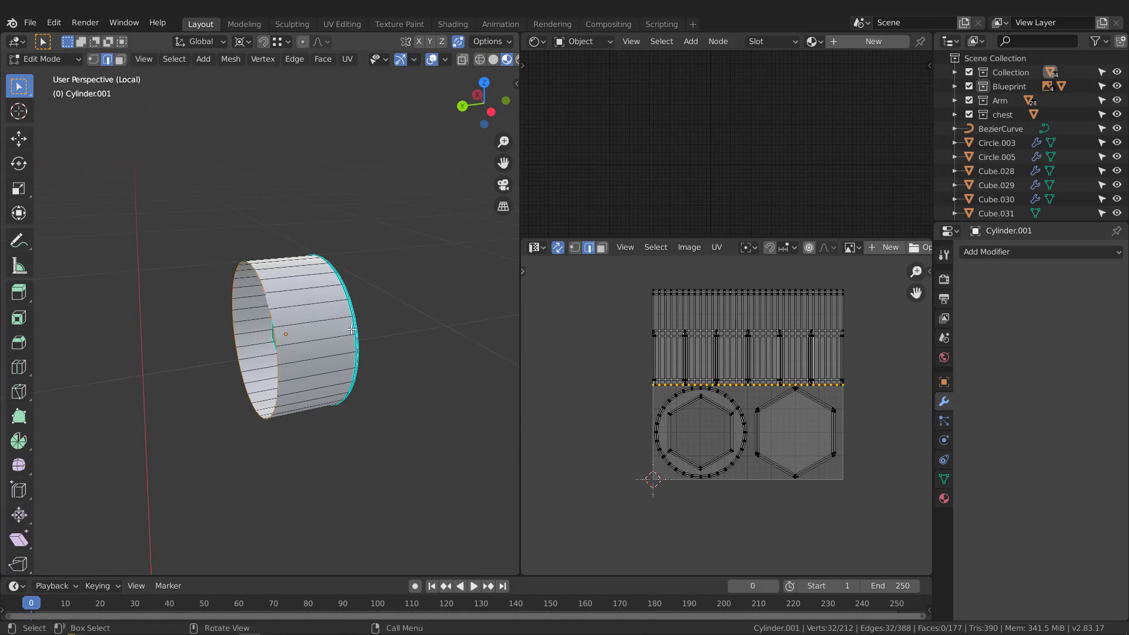
pyautogui.moveTo(269, 301); pyautogui.dragTo(312, 343, button='middle')
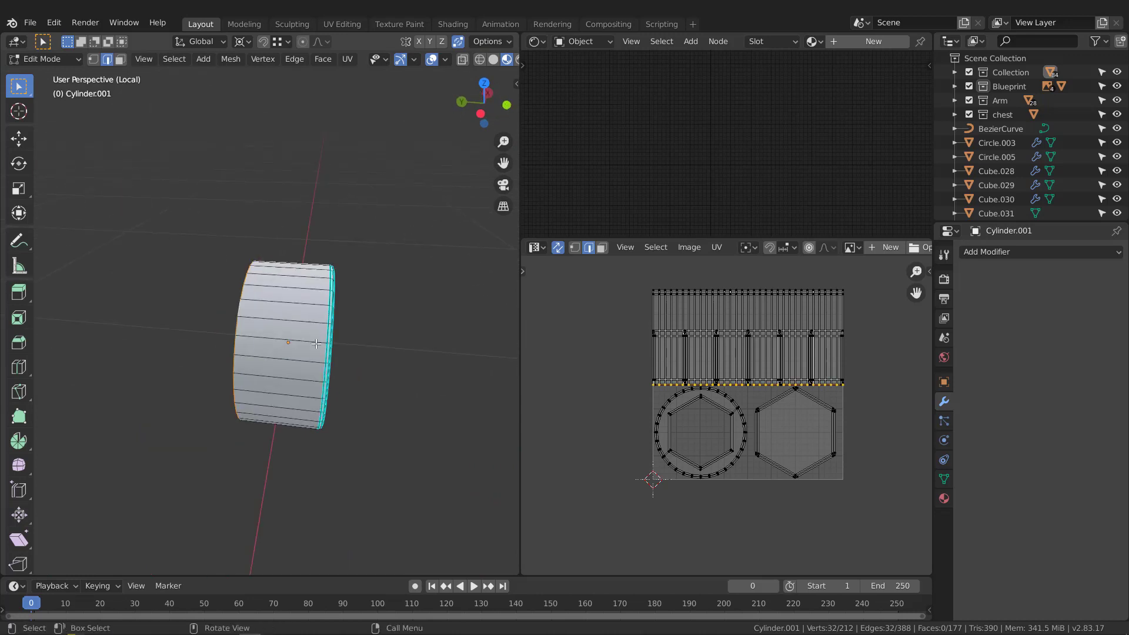
pyautogui.press('g')
pyautogui.press('y')
pyautogui.click(327, 339)
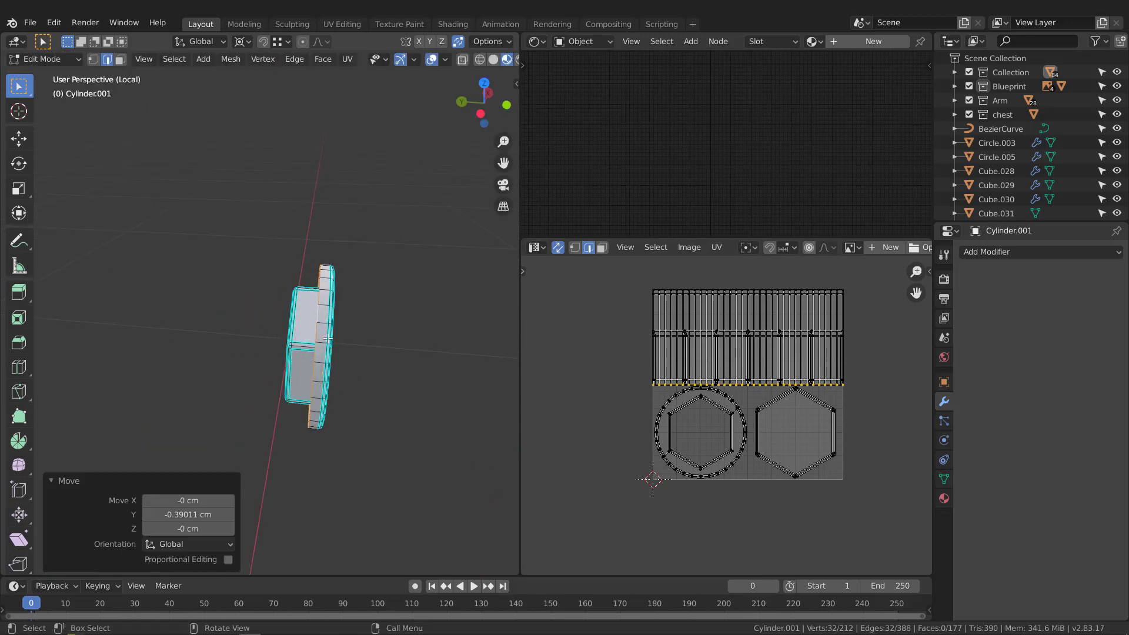
pyautogui.moveTo(327, 339); pyautogui.dragTo(219, 275, button='middle')
pyautogui.scroll(2, 310, 308)
pyautogui.moveTo(311, 307); pyautogui.dragTo(452, 312, button='middle')
pyautogui.scroll(4, 322, 277)
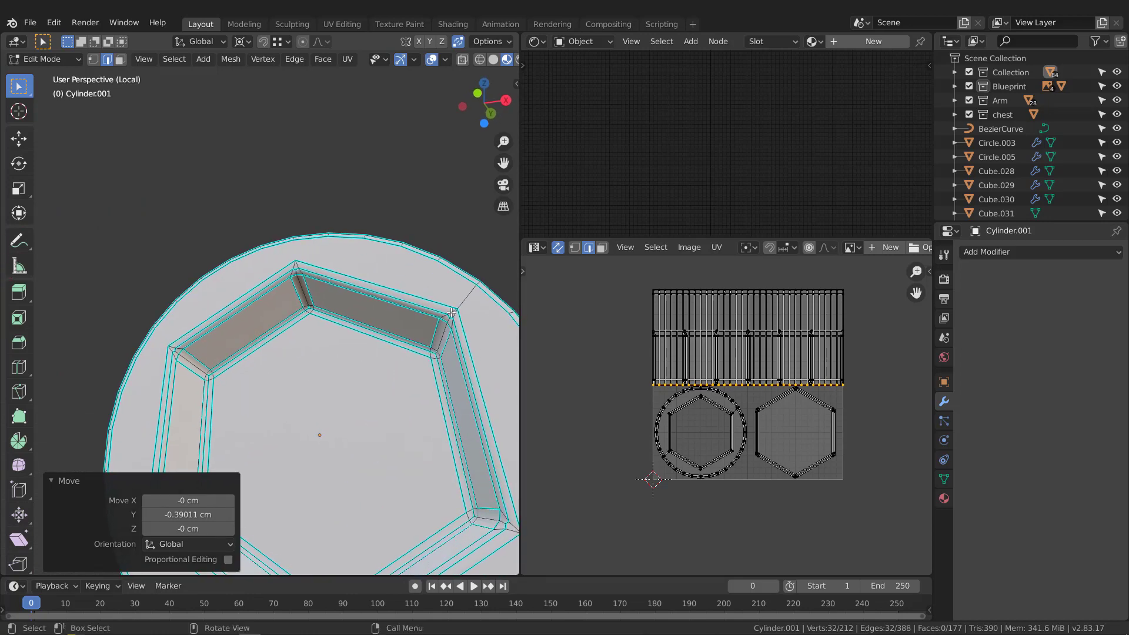
pyautogui.scroll(2, 447, 308)
pyautogui.keyDown('alt'); pyautogui.click(428, 315); pyautogui.keyUp('alt')
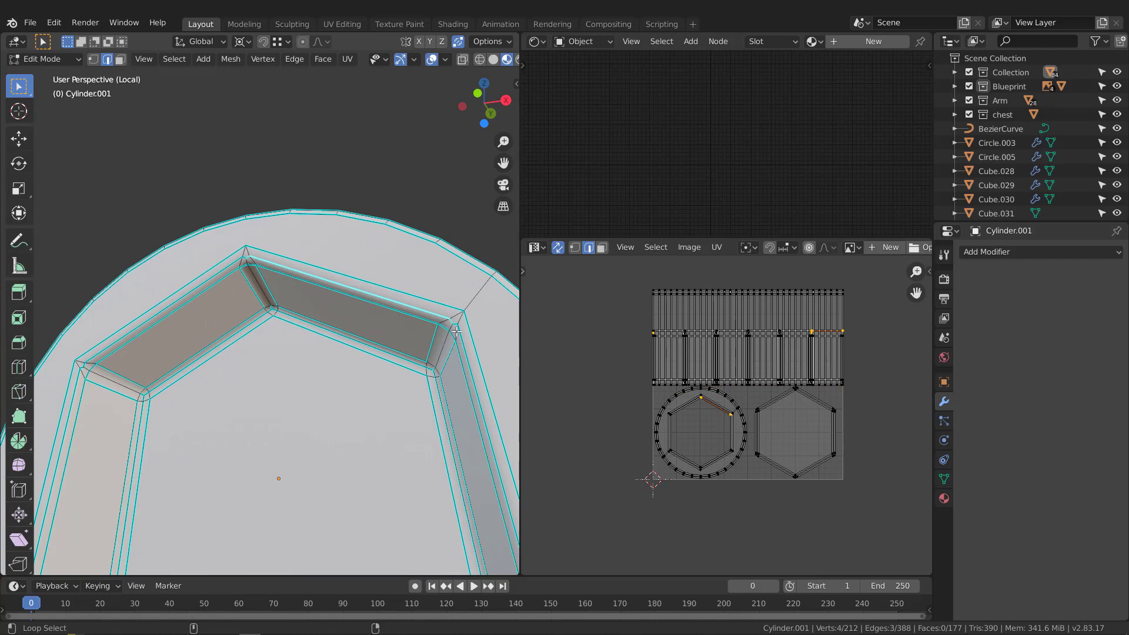
pyautogui.scroll(-3, 456, 332)
pyautogui.keyDown('alt'); pyautogui.click(474, 376); pyautogui.keyUp('alt')
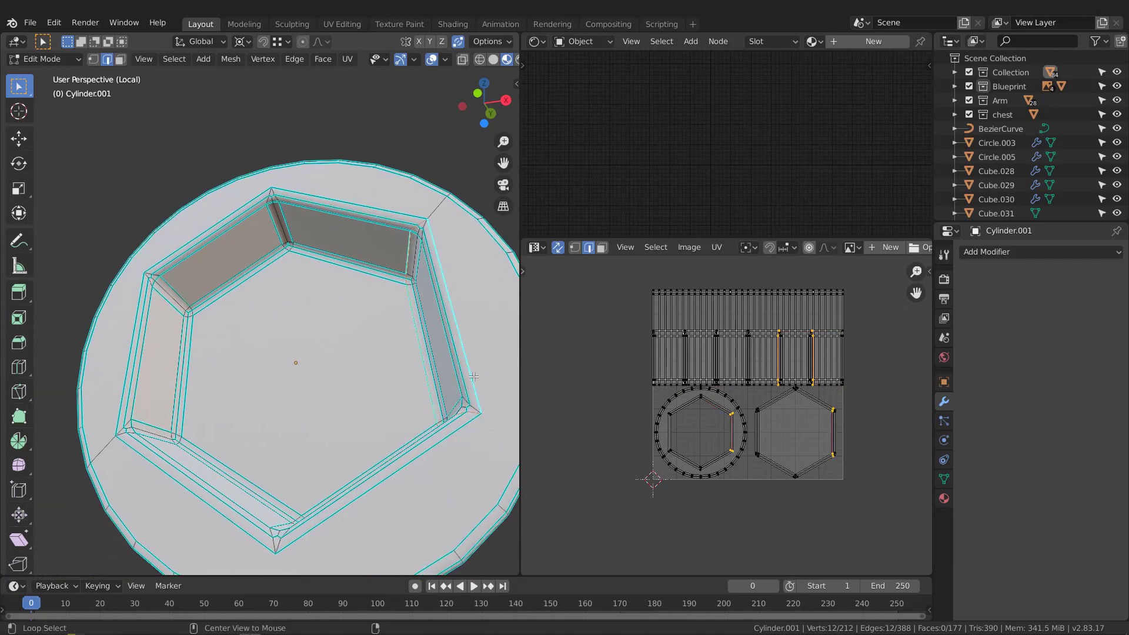
pyautogui.scroll(5, 415, 272)
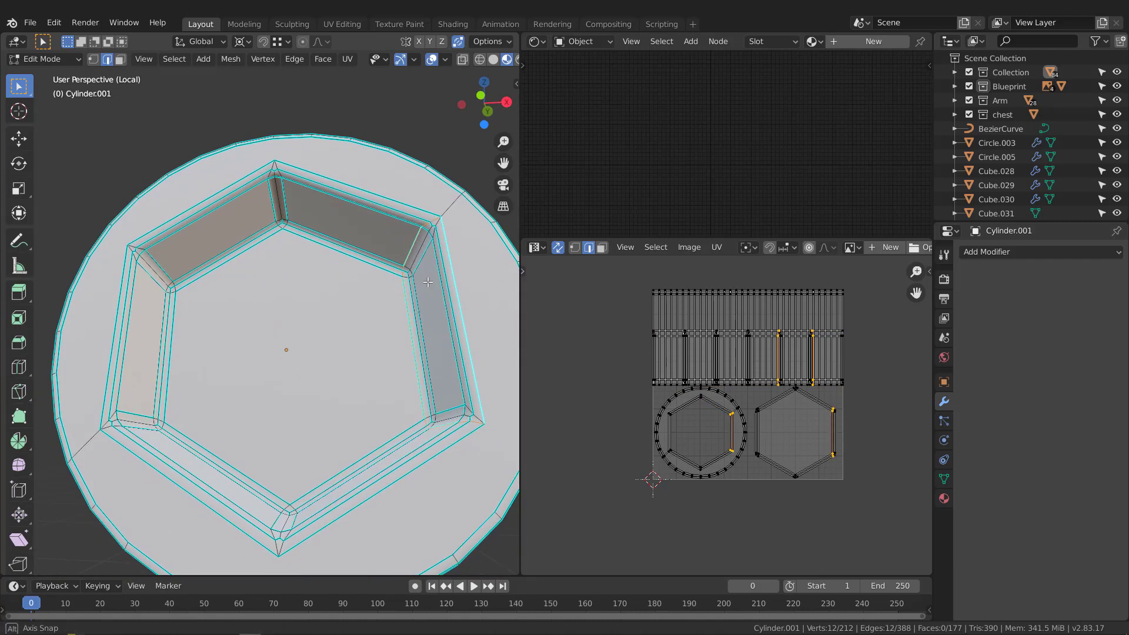
pyautogui.scroll(-1, 440, 220)
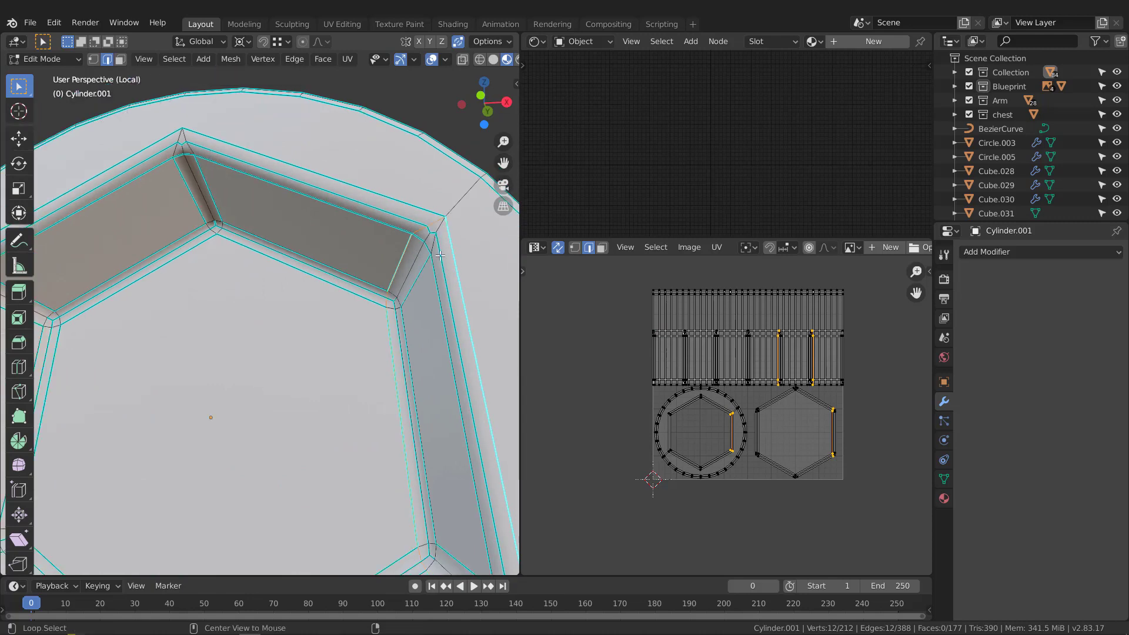
# Select the edges along all six sides of the hexagonal recess's upper rim and mark them as a seam.
pyautogui.keyDown('alt'); pyautogui.click(443, 255); pyautogui.keyUp('alt')
pyautogui.keyDown('alt'); pyautogui.keyDown('shift'); pyautogui.click(329, 194); pyautogui.keyUp('shift'); pyautogui.keyUp('alt')
pyautogui.keyDown('alt'); pyautogui.keyDown('shift'); pyautogui.click(145, 161); pyautogui.keyUp('shift'); pyautogui.keyUp('alt')
pyautogui.scroll(-3, 145, 162)
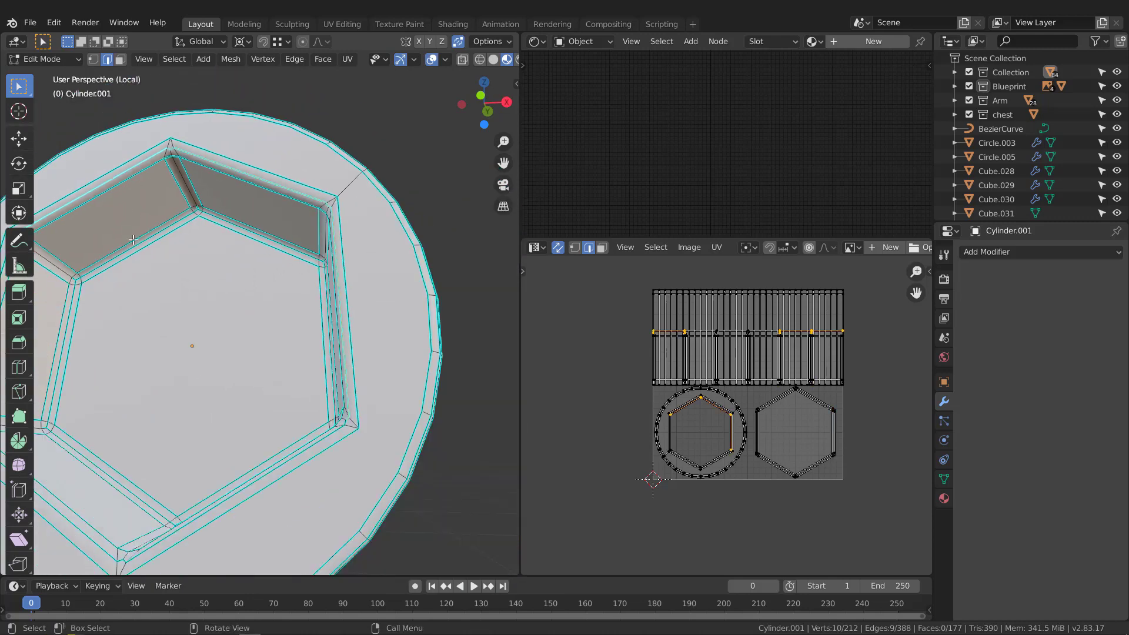
pyautogui.keyDown('shift'); pyautogui.moveTo(145, 170); pyautogui.dragTo(293, 176, button='middle'); pyautogui.keyUp('shift')
pyautogui.scroll(3, 238, 237)
pyautogui.keyDown('alt'); pyautogui.keyDown('shift'); pyautogui.click(244, 244); pyautogui.keyUp('shift'); pyautogui.keyUp('alt')
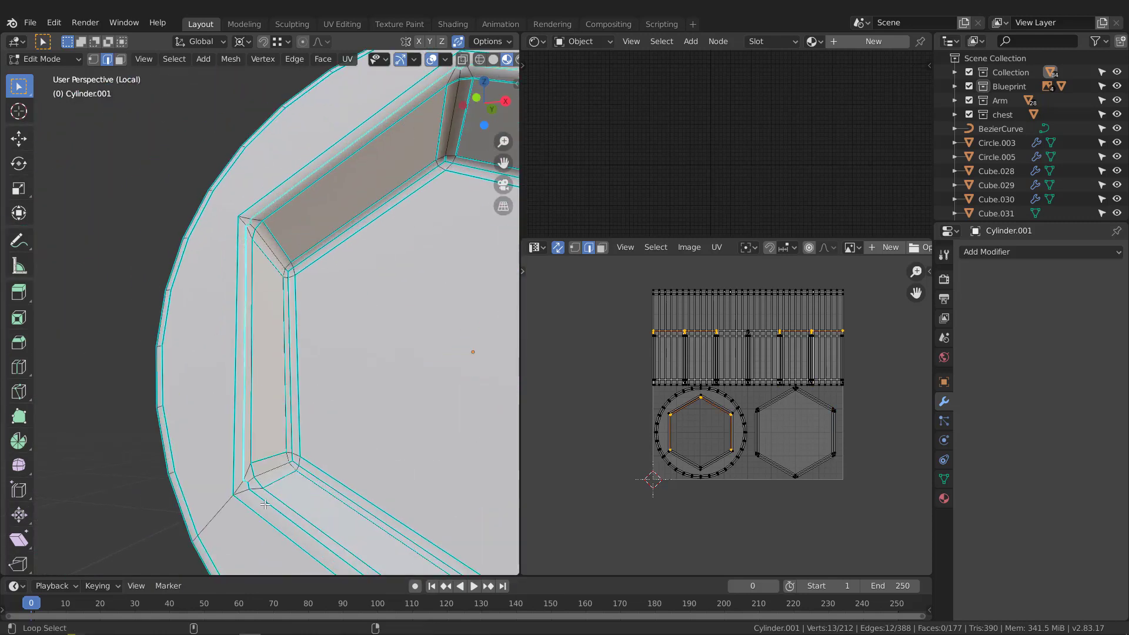
pyautogui.scroll(-4, 218, 379)
pyautogui.scroll(4, 321, 396)
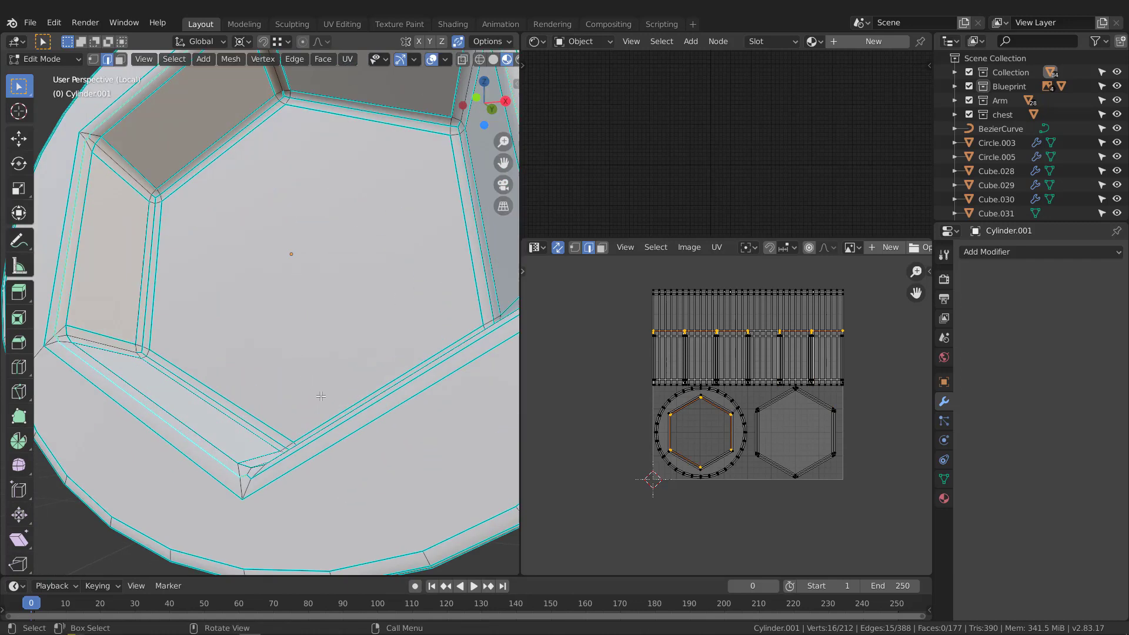
pyautogui.keyDown('alt'); pyautogui.keyDown('shift'); pyautogui.click(311, 440); pyautogui.keyUp('shift'); pyautogui.keyUp('alt')
pyautogui.moveTo(312, 440); pyautogui.dragTo(406, 353, button='middle')
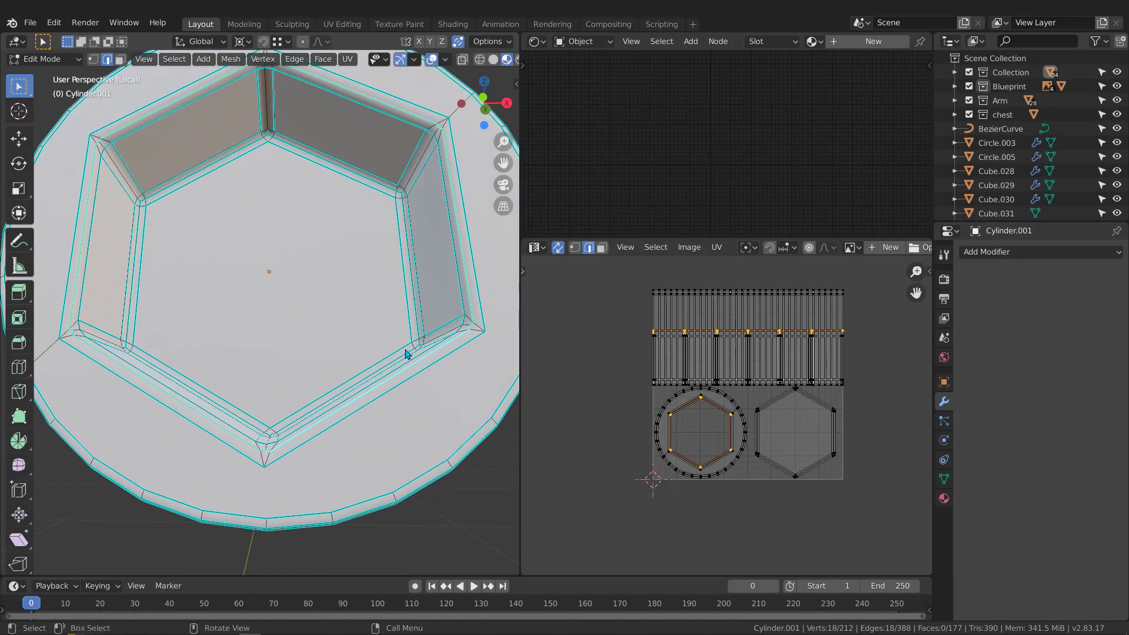
pyautogui.scroll(1, 298, 334)
pyautogui.moveTo(299, 334); pyautogui.dragTo(338, 344, button='middle')
pyautogui.press('q')
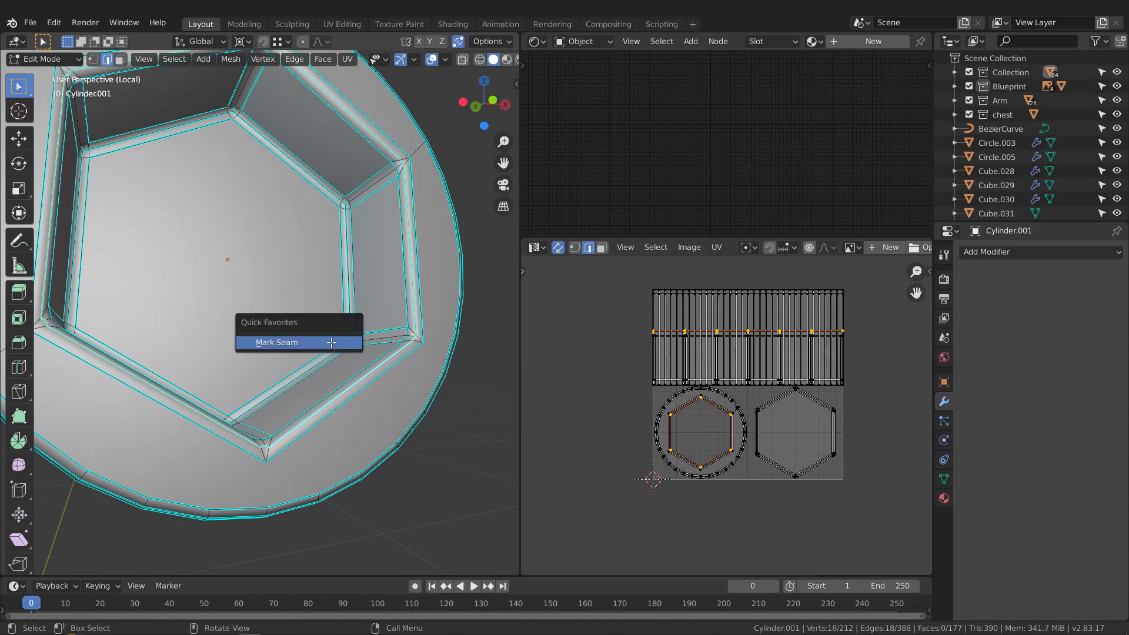
pyautogui.click(294, 349)
# Select the corner edges between the hexagonal recess's side walls and mark them as seams.
pyautogui.moveTo(293, 350); pyautogui.dragTo(359, 329, button='middle')
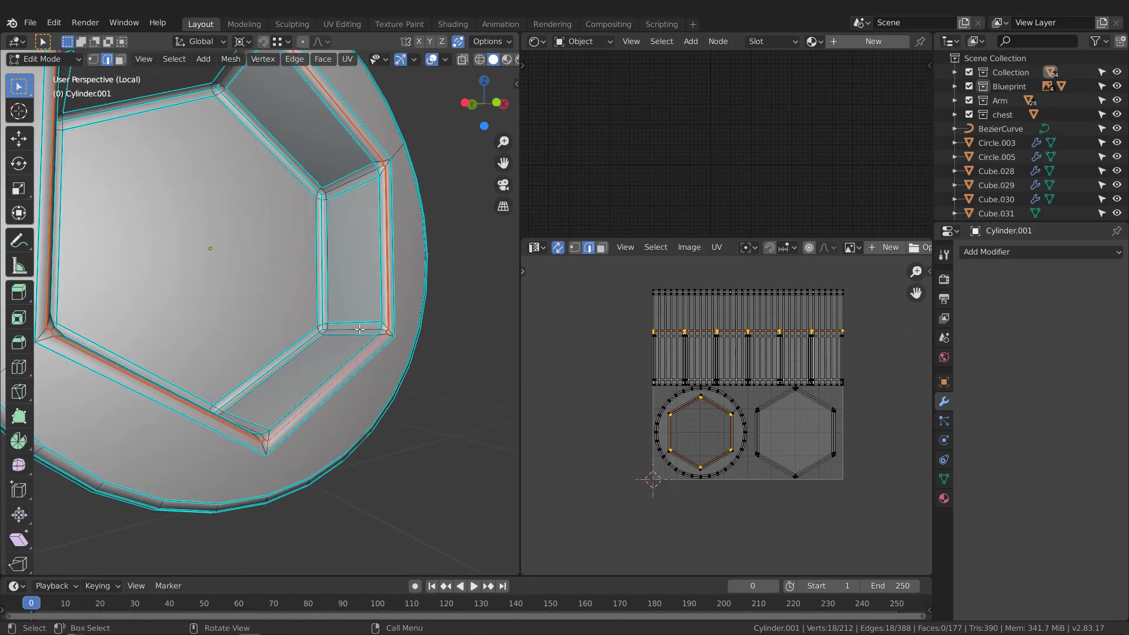
pyautogui.keyDown('alt'); pyautogui.click(359, 329); pyautogui.keyUp('alt')
pyautogui.keyDown('alt'); pyautogui.keyDown('shift'); pyautogui.click(343, 187); pyautogui.keyUp('shift'); pyautogui.keyUp('alt')
pyautogui.moveTo(343, 187); pyautogui.dragTo(219, 288, button='middle')
pyautogui.keyDown('alt'); pyautogui.keyDown('shift'); pyautogui.click(296, 206); pyautogui.keyUp('shift'); pyautogui.keyUp('alt')
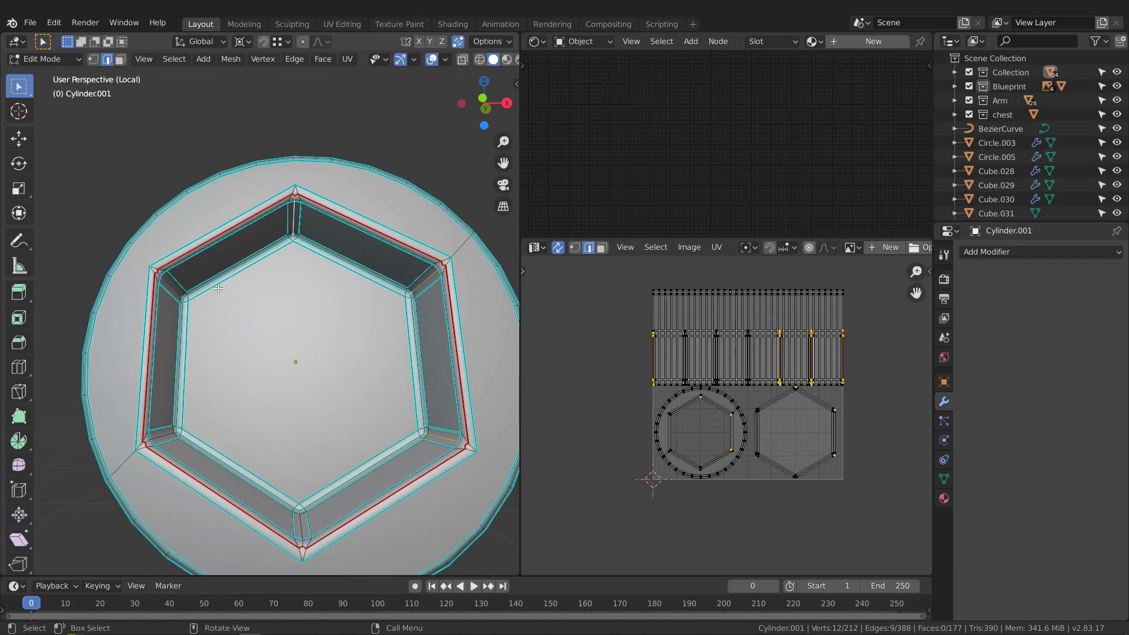
pyautogui.keyDown('alt'); pyautogui.keyDown('shift'); pyautogui.click(187, 424); pyautogui.keyUp('shift'); pyautogui.keyUp('alt')
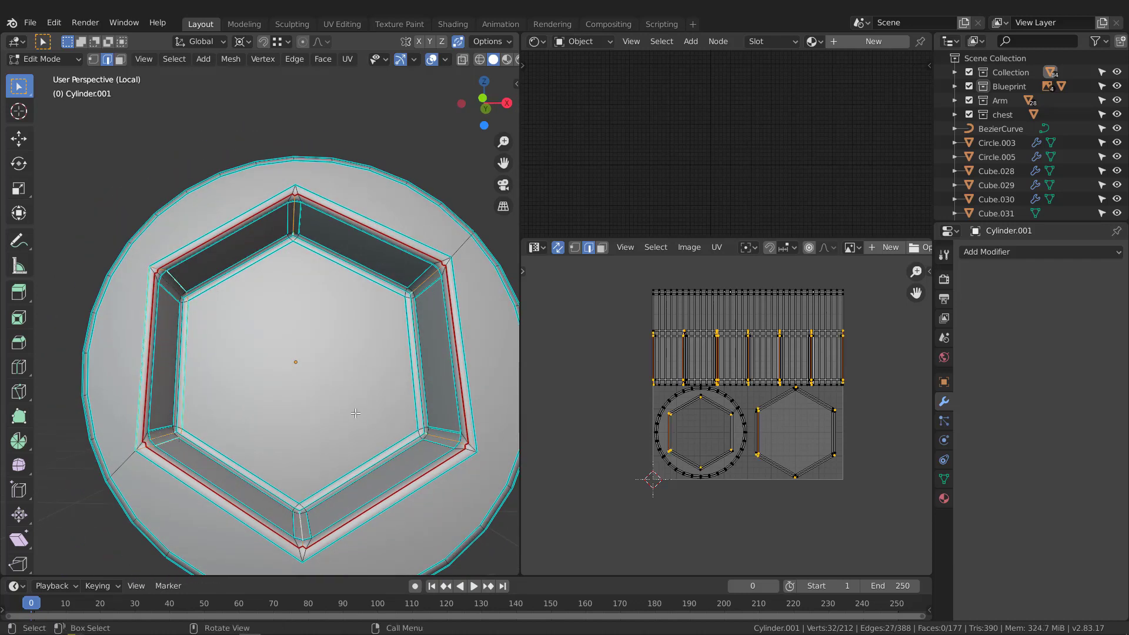
pyautogui.press('q')
pyautogui.click(323, 418)
# Select the bolt's whole mesh and unwrap it with the recess seams.
pyautogui.scroll(-3, 323, 418)
pyautogui.moveTo(323, 418); pyautogui.dragTo(322, 276, button='middle')
pyautogui.press('a')
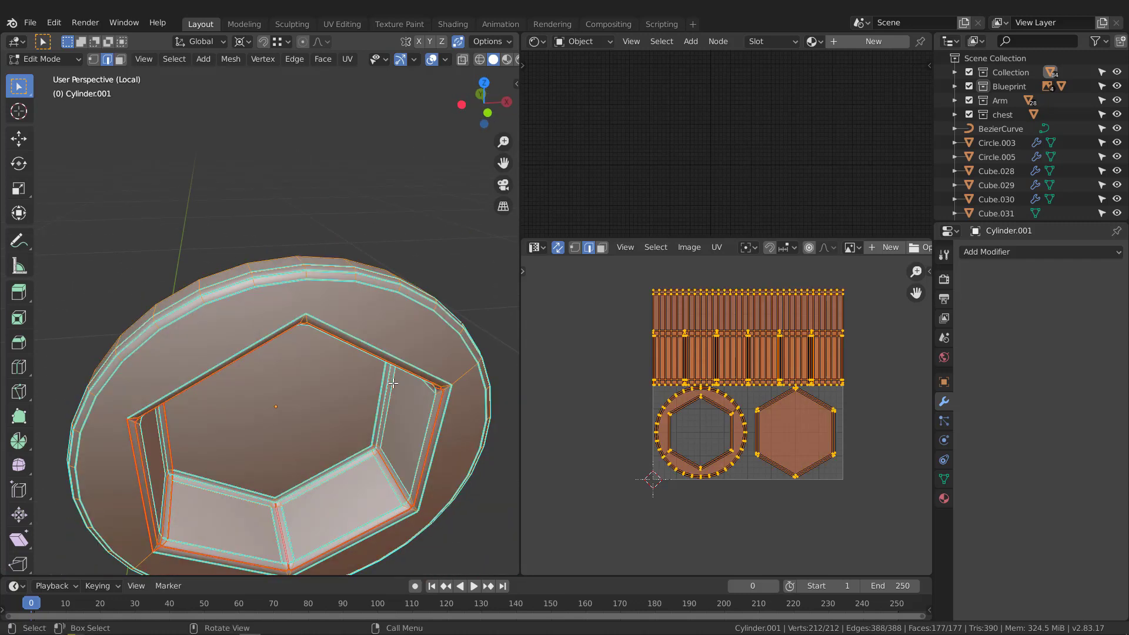
pyautogui.moveTo(663, 390); pyautogui.dragTo(674, 395, button='middle')
pyautogui.press('u')
pyautogui.click(674, 399)
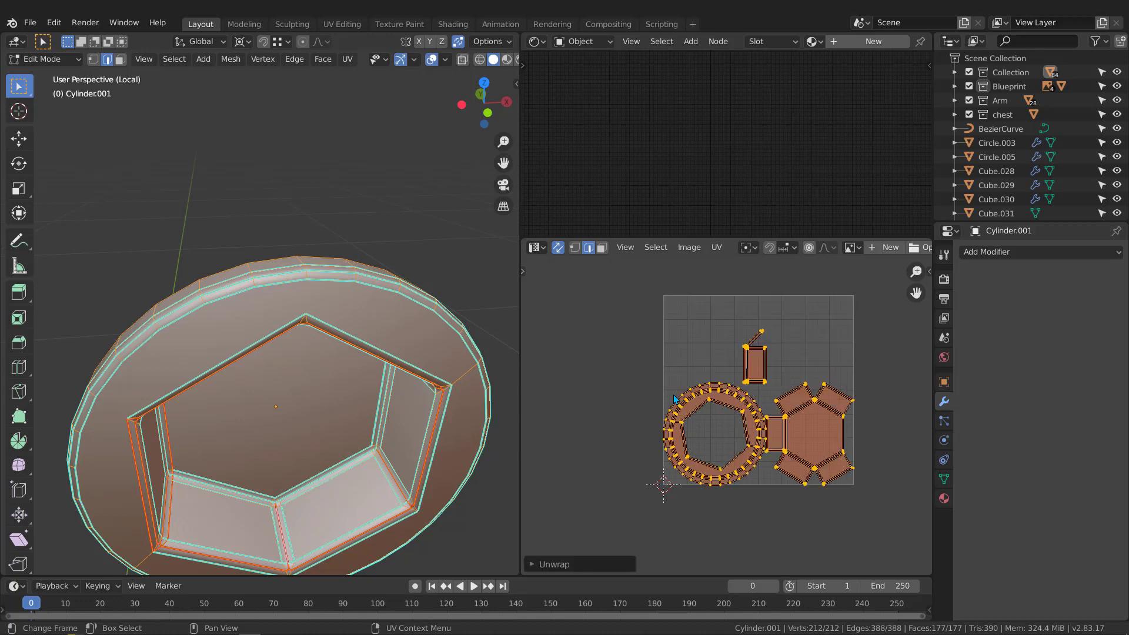
# Select the stray seam loop running around one side wall of the hexagonal recess and clear its seam.
pyautogui.moveTo(412, 364); pyautogui.dragTo(333, 323, button='middle')
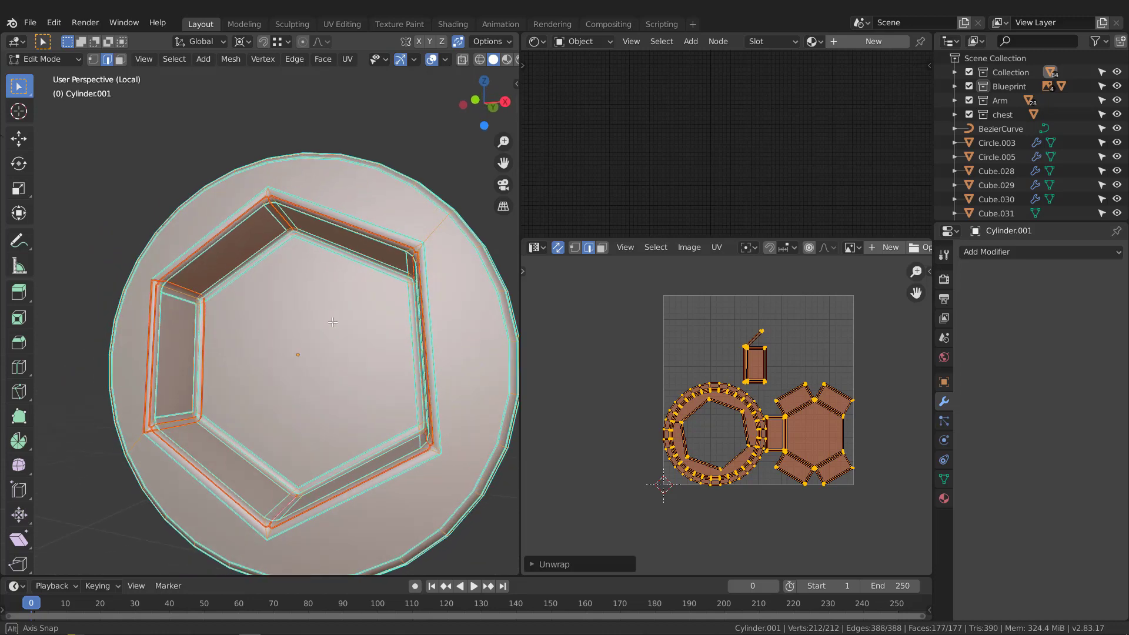
pyautogui.scroll(6, 170, 298)
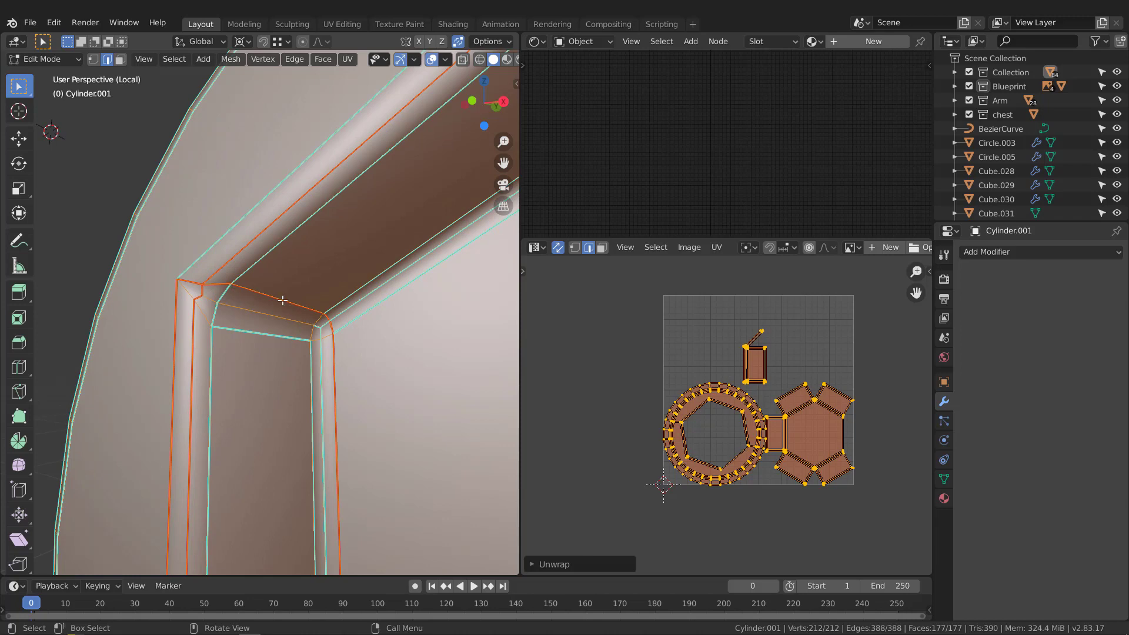
pyautogui.keyDown('alt'); pyautogui.click(252, 290); pyautogui.keyUp('alt')
pyautogui.press('KP_Decimal')
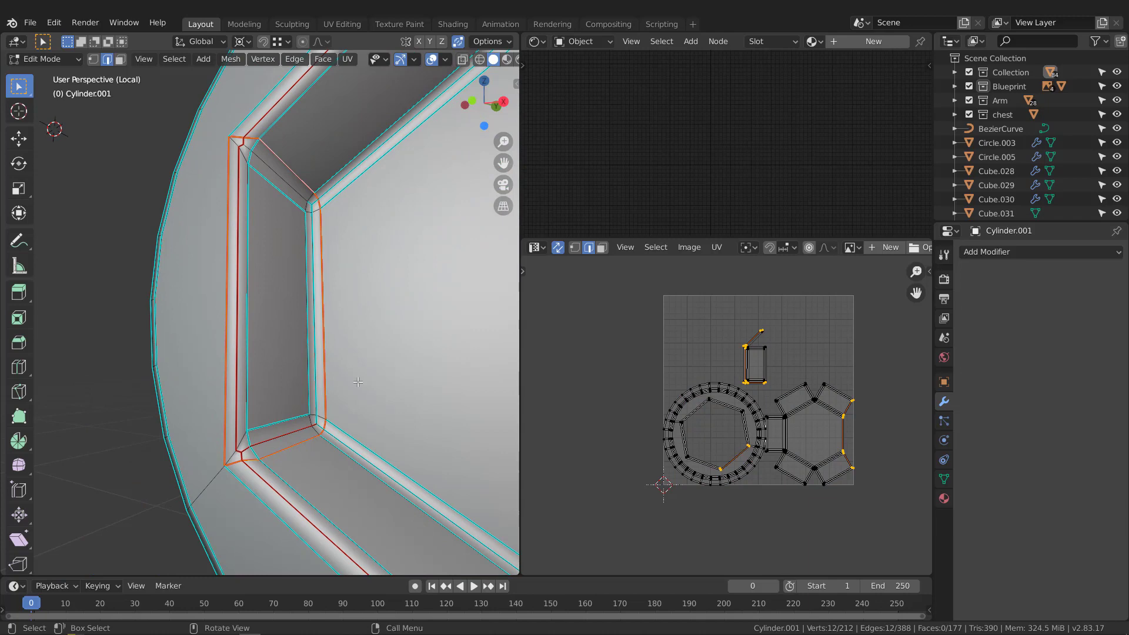
pyautogui.moveTo(358, 382); pyautogui.dragTo(327, 352, button='middle')
pyautogui.rightClick(314, 349)
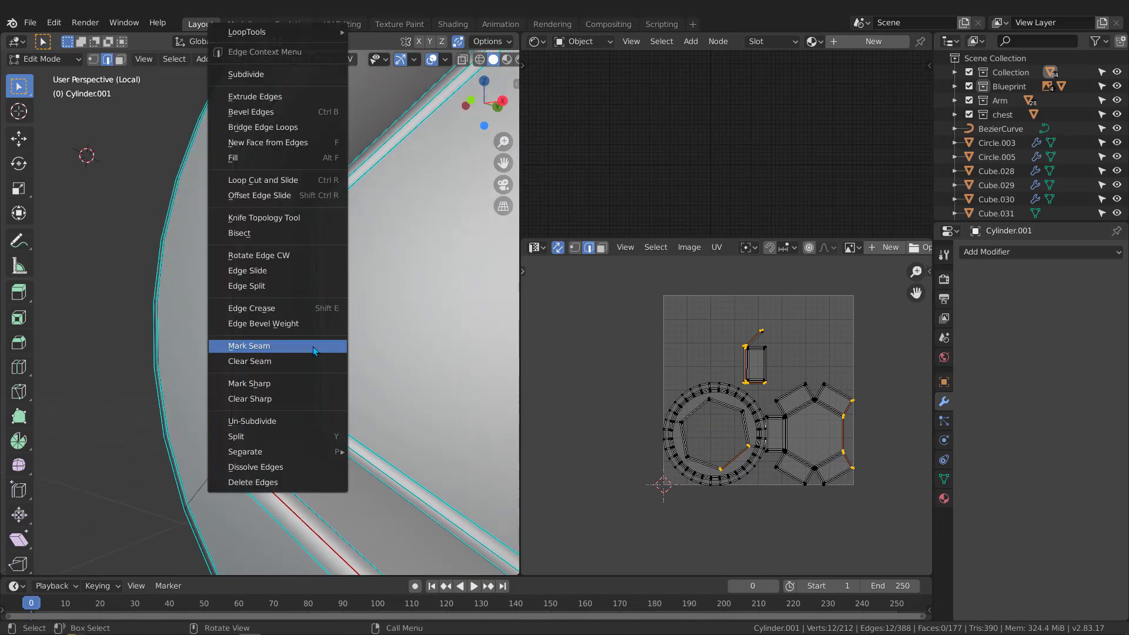
pyautogui.click(254, 361)
# Mark the middle edge of the bevelled corner at the upper end of that recess wall as a seam.
pyautogui.moveTo(321, 226); pyautogui.dragTo(275, 189, button='middle')
pyautogui.keyDown('alt'); pyautogui.click(273, 187); pyautogui.keyUp('alt')
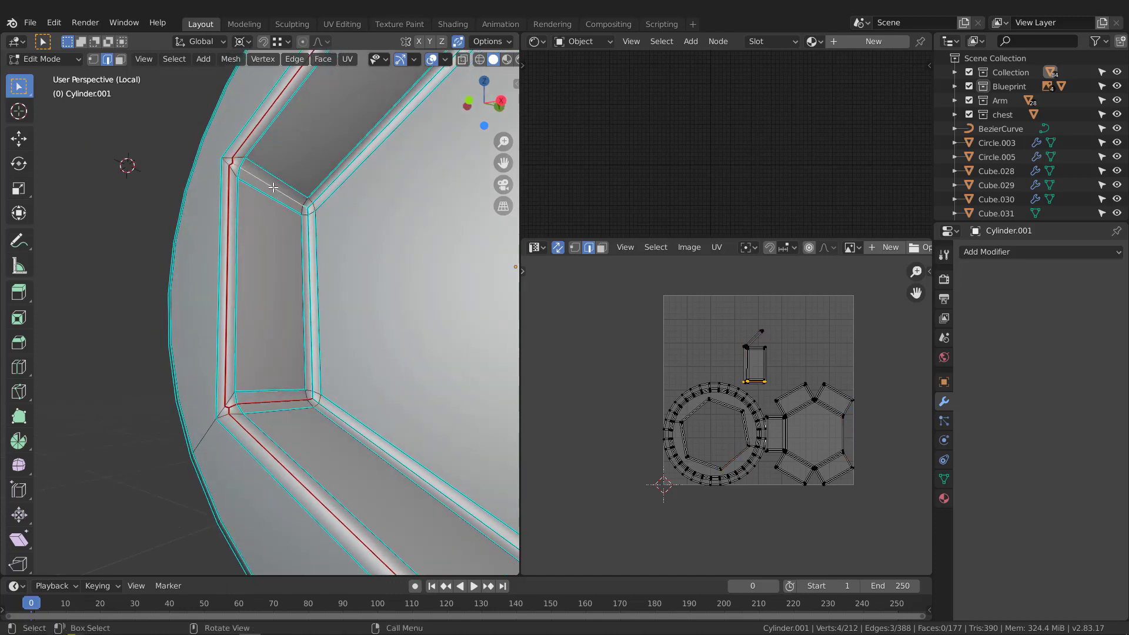
pyautogui.press('q')
pyautogui.click(273, 187)
# Select the bolt's whole mesh, unwrap it again and inspect the resulting UV islands.
pyautogui.scroll(-2, 273, 187)
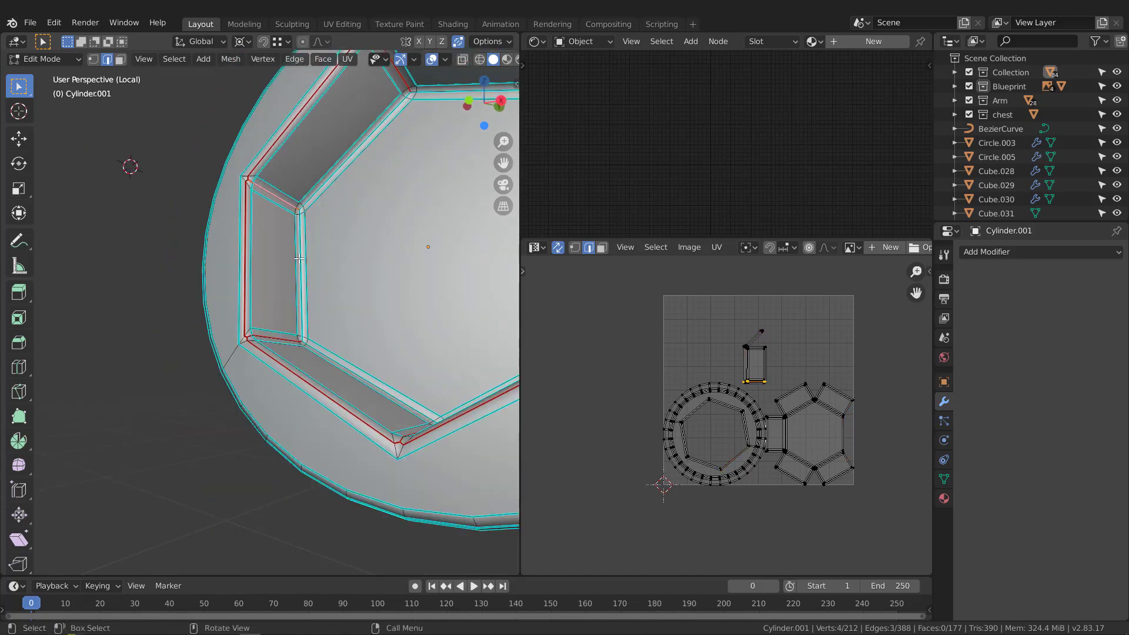
pyautogui.moveTo(274, 187); pyautogui.dragTo(325, 276, button='middle')
pyautogui.press('a')
pyautogui.moveTo(700, 429)
pyautogui.mouseDown(button='middle')
pyautogui.moveTo(730, 410)
pyautogui.moveTo(696, 409)
pyautogui.mouseUp(button='middle')
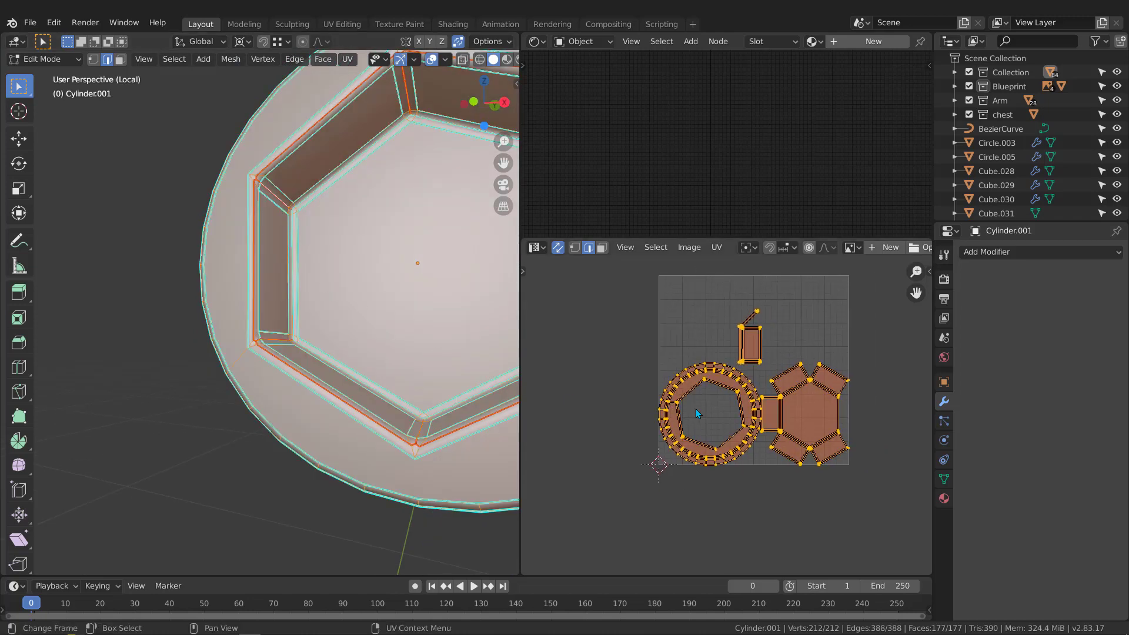
pyautogui.press('u')
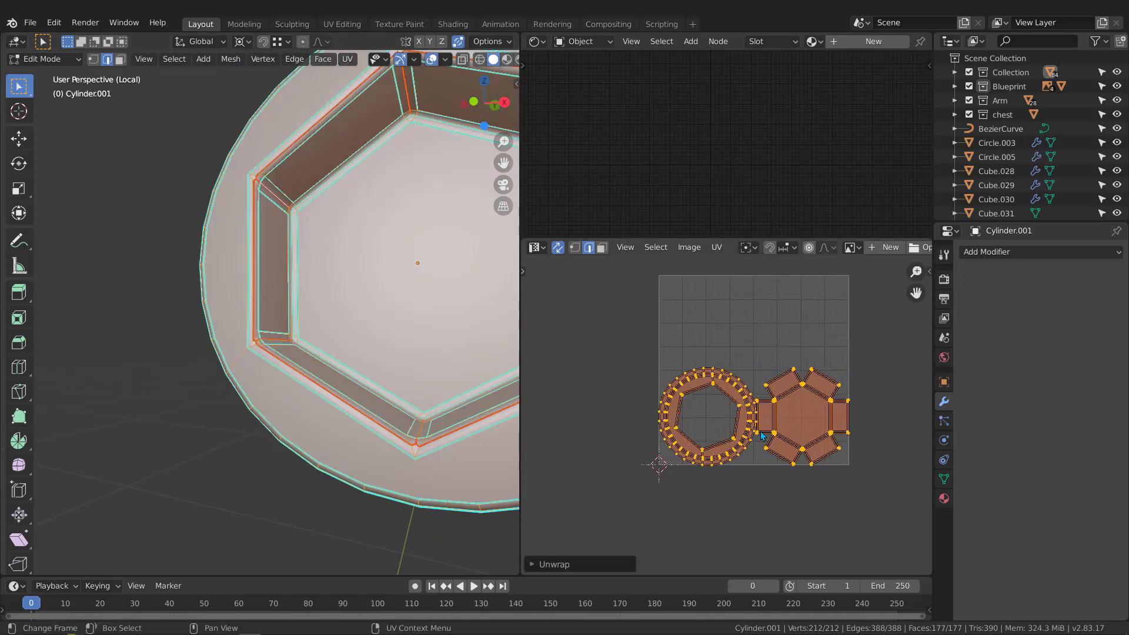
pyautogui.scroll(-3, 318, 329)
pyautogui.moveTo(317, 329); pyautogui.dragTo(316, 351, button='middle')
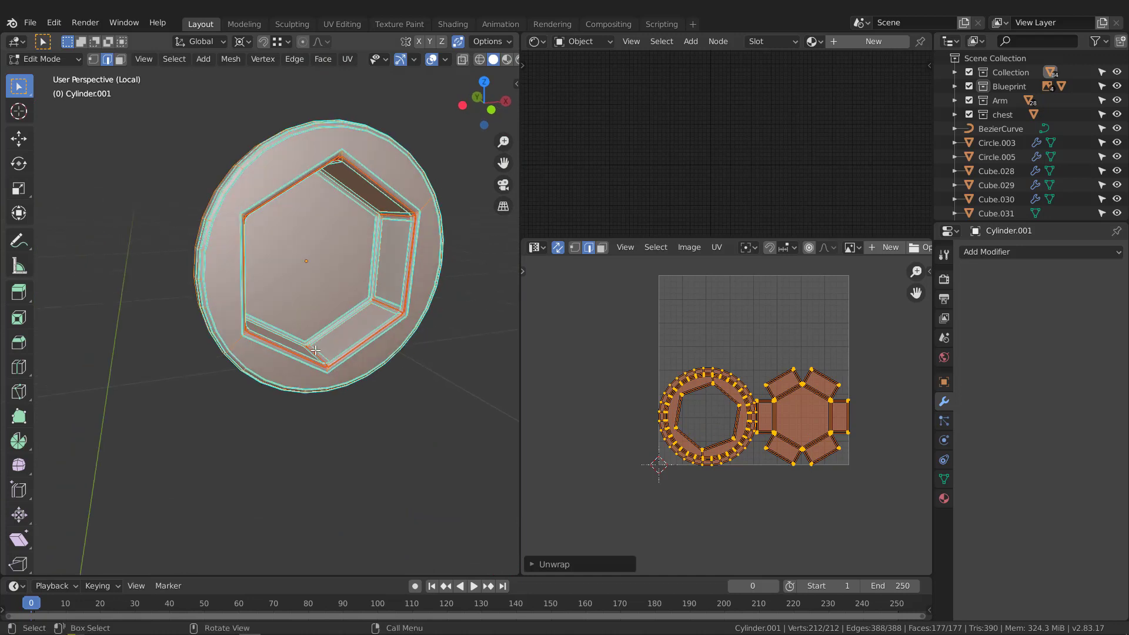
# Return to Object Mode, assign the existing Checker material to the bolt and check it in material preview shading.
pyautogui.press('Tab')
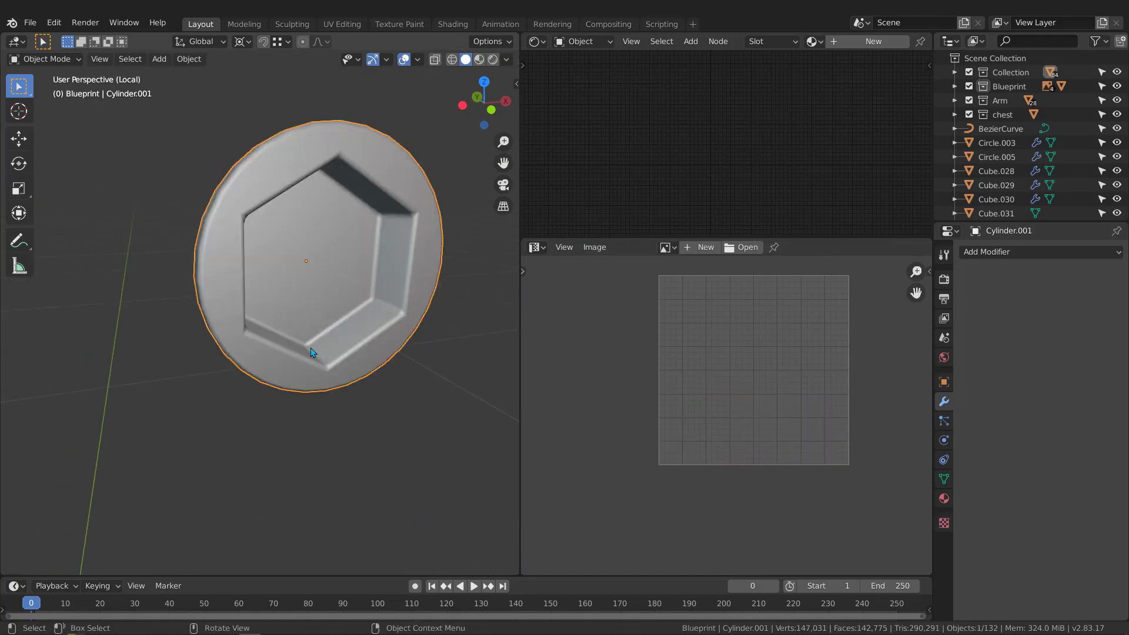
pyautogui.click(821, 42)
pyautogui.click(825, 64)
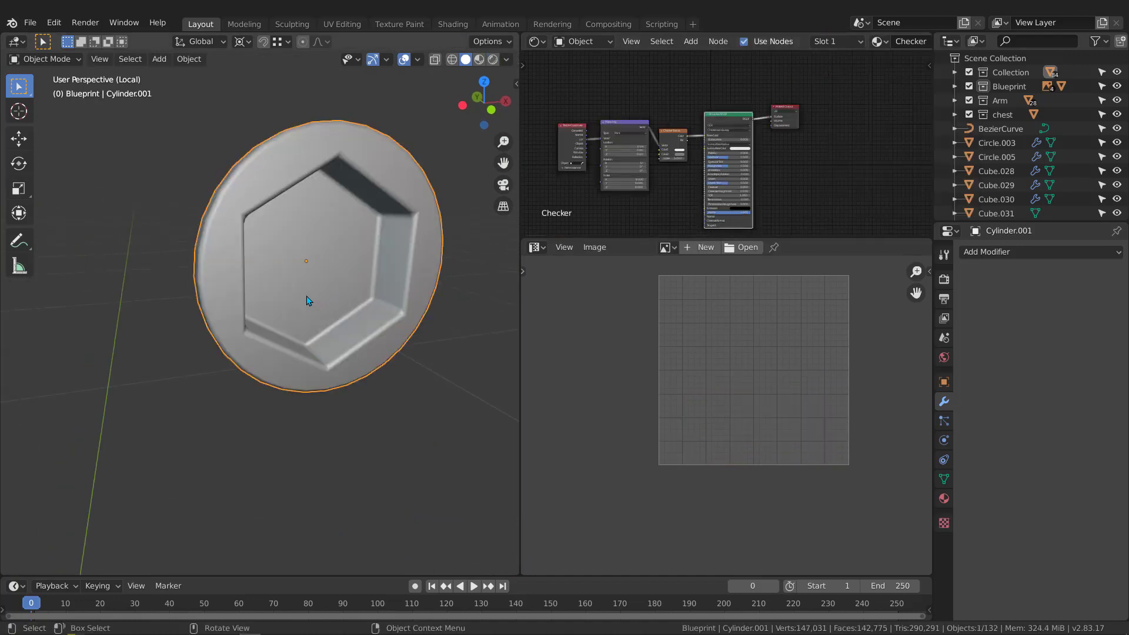
pyautogui.moveTo(308, 298); pyautogui.dragTo(304, 288, button='middle')
pyautogui.hotkey('shift', 'z')
pyautogui.hotkey('shift', 'z')
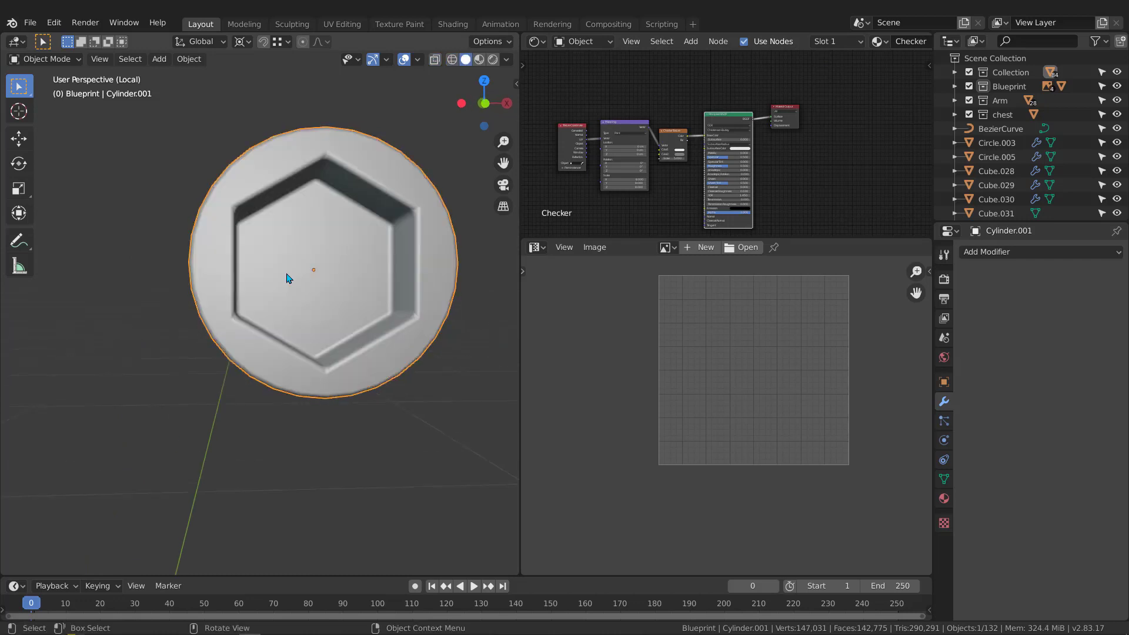
pyautogui.press('z')
pyautogui.click(305, 358)
pyautogui.moveTo(345, 318); pyautogui.dragTo(294, 318, button='middle')
# Leave the bolt's local view and delete the untextured matching bolt on the opposite side of the head.
pyautogui.press('KP_Divide')
pyautogui.scroll(-6, 328, 300)
pyautogui.keyDown('shift'); pyautogui.moveTo(294, 318); pyautogui.dragTo(452, 312, button='middle'); pyautogui.keyUp('shift')
pyautogui.moveTo(59, 299); pyautogui.dragTo(91, 295, button='middle')
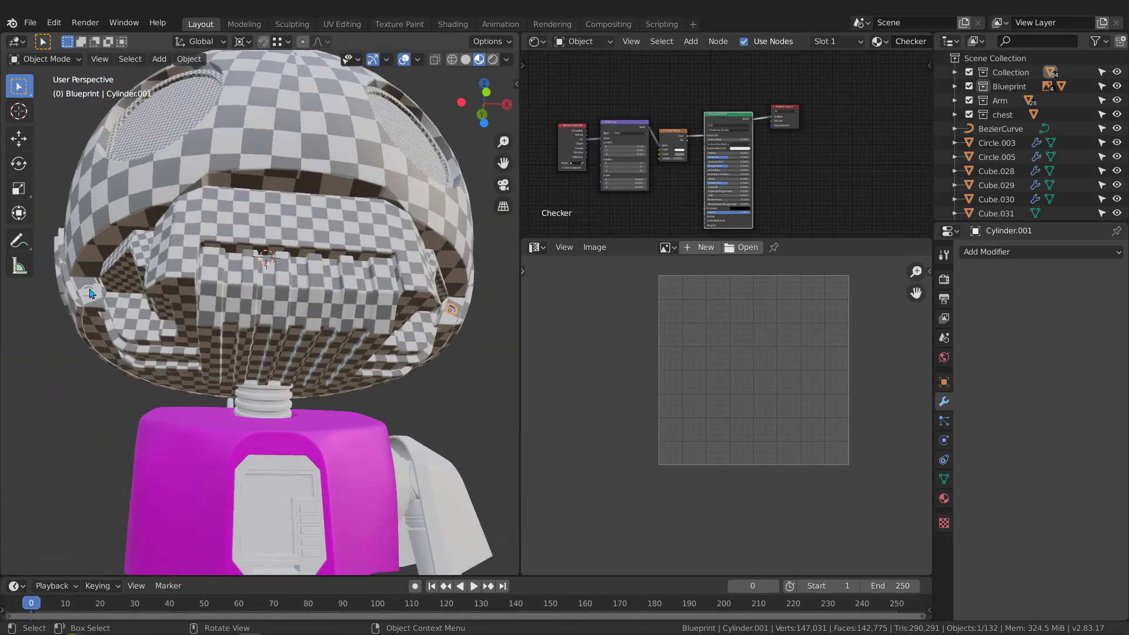
pyautogui.click(88, 292)
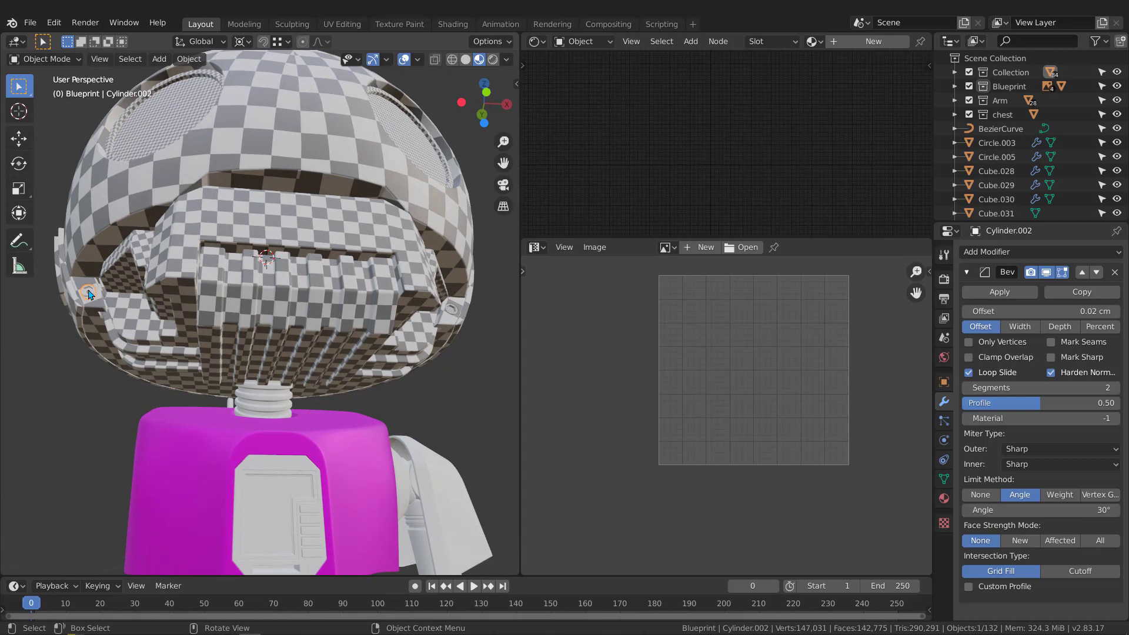
pyautogui.press('Delete')
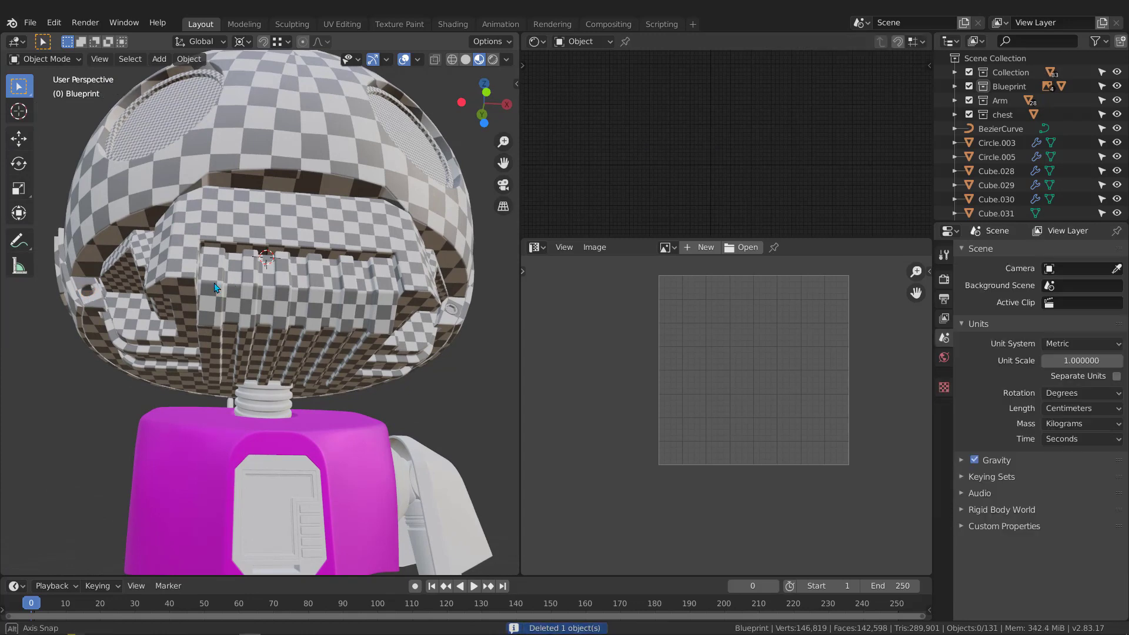
# Duplicate the checker-textured bolt in place, mirror the copy along global X and check its placement on the other side.
pyautogui.moveTo(376, 264); pyautogui.dragTo(406, 277, button='middle')
pyautogui.hotkey('ctrl', 'z')
pyautogui.press('g')
pyautogui.rightClick(387, 278)
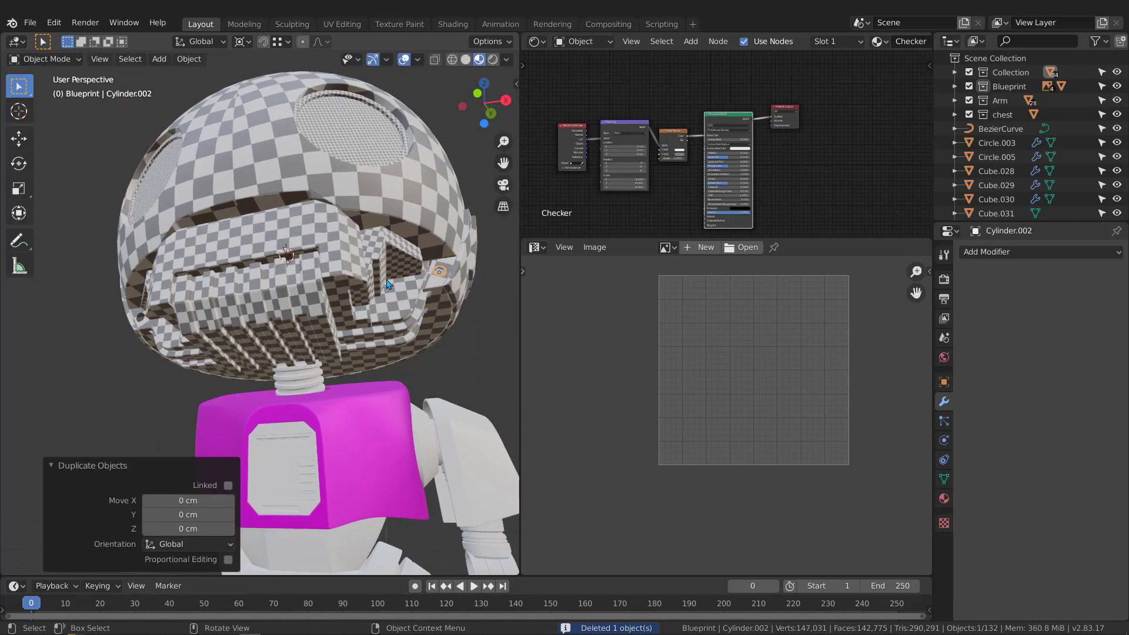
pyautogui.rightClick(383, 280)
pyautogui.moveTo(384, 280)
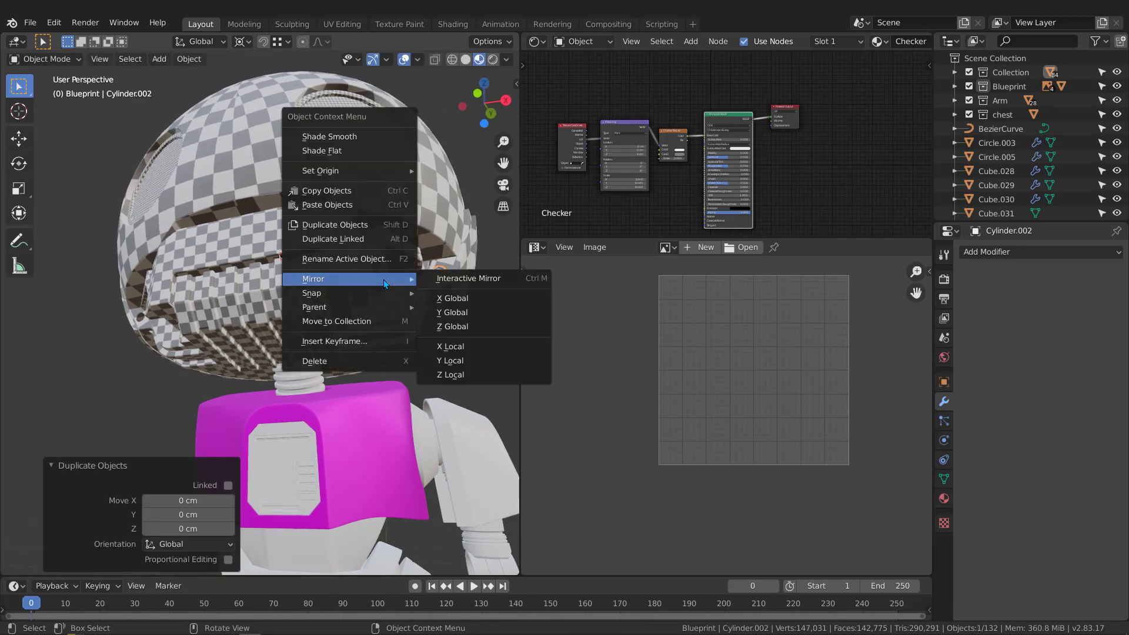
pyautogui.click(457, 299)
pyautogui.moveTo(91, 339); pyautogui.dragTo(147, 282, button='middle')
pyautogui.scroll(5, 142, 317)
pyautogui.scroll(-5, 147, 306)
pyautogui.keyDown('shift'); pyautogui.moveTo(287, 305); pyautogui.dragTo(300, 230, button='middle'); pyautogui.keyUp('shift')
pyautogui.scroll(2, 264, 345)
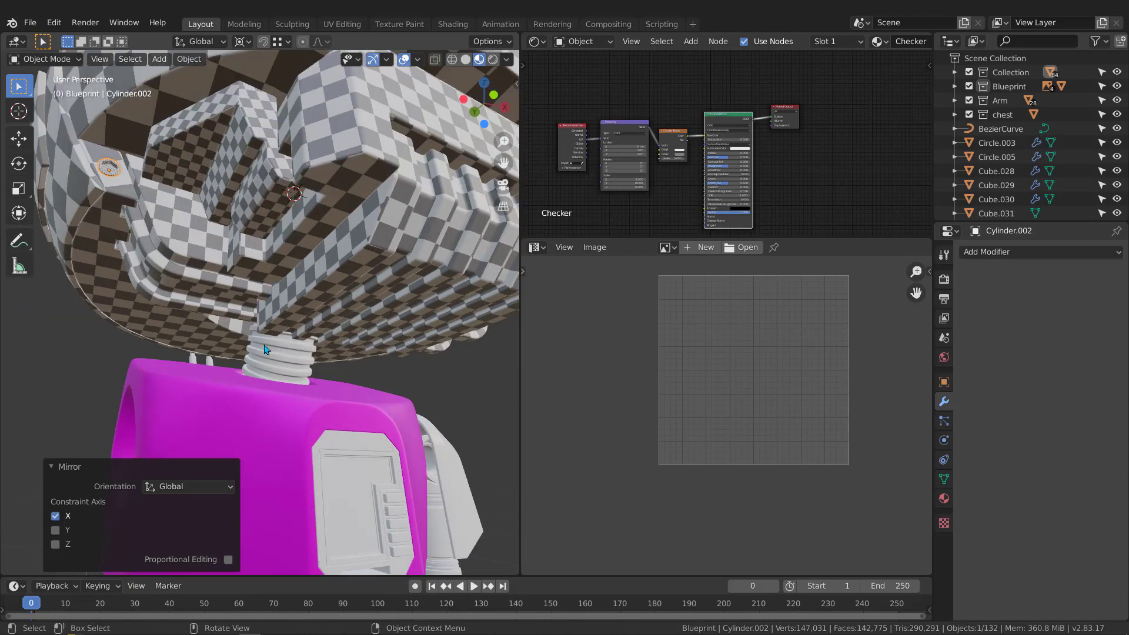
# Isolate the ribbed neck hose in local view and apply its Weighted Normal modifier.
pyautogui.moveTo(263, 346); pyautogui.dragTo(306, 358, button='middle')
pyautogui.click(203, 347)
pyautogui.moveTo(202, 351); pyautogui.dragTo(247, 343, button='middle')
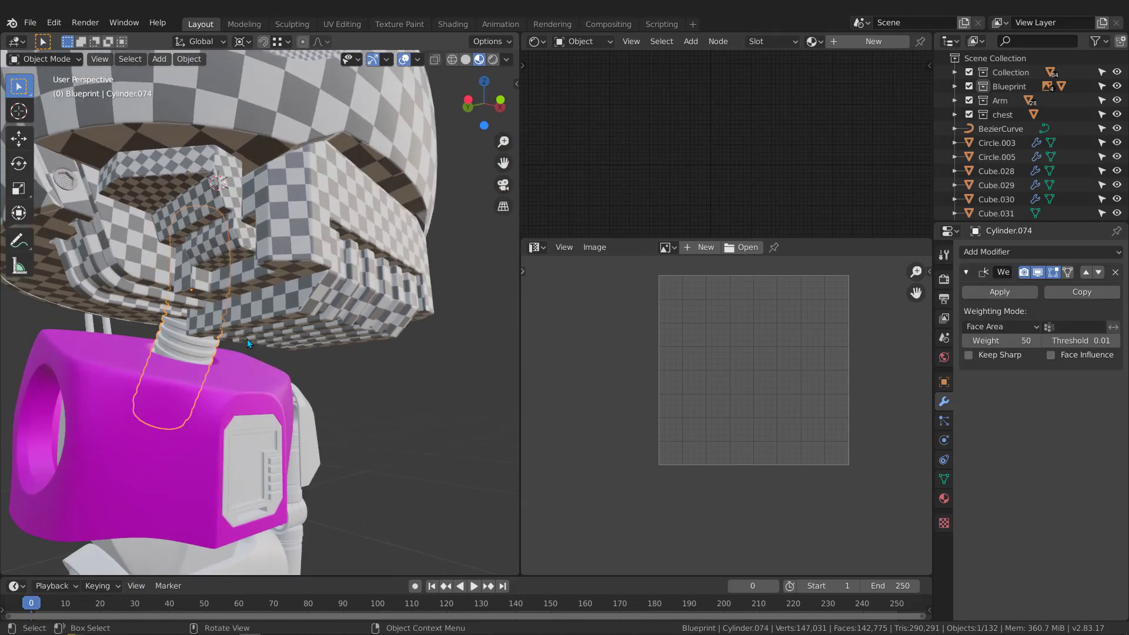
pyautogui.press('KP_Divide')
pyautogui.moveTo(424, 248); pyautogui.dragTo(359, 330, button='middle')
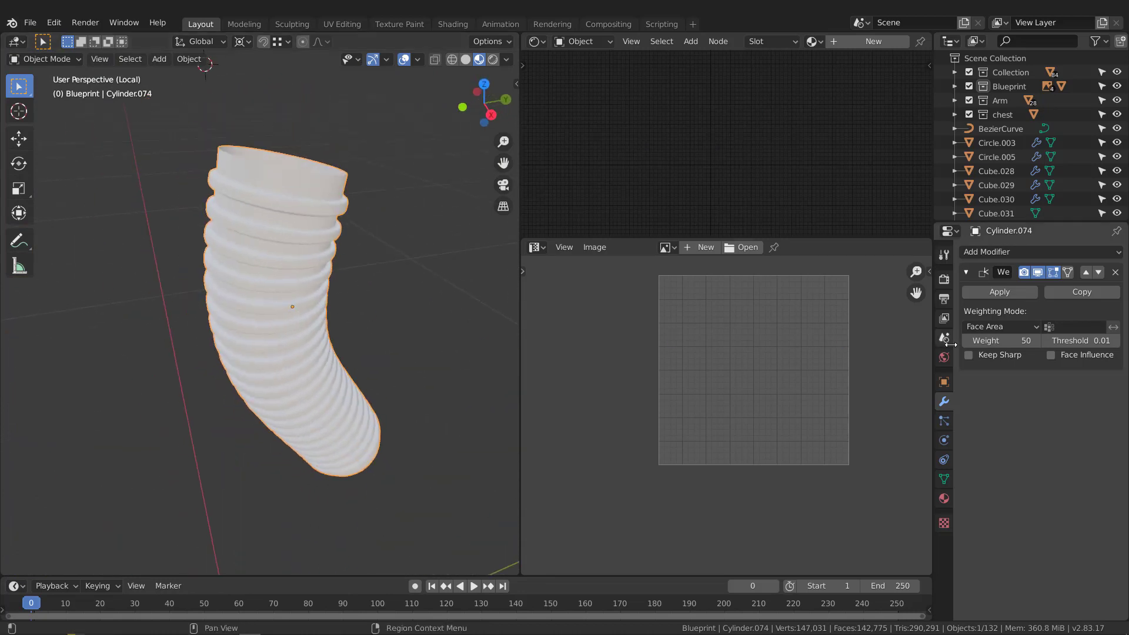
pyautogui.click(1000, 292)
pyautogui.moveTo(364, 276)
pyautogui.mouseDown(button='middle')
pyautogui.moveTo(356, 284)
pyautogui.moveTo(355, 266)
pyautogui.mouseUp(button='middle')
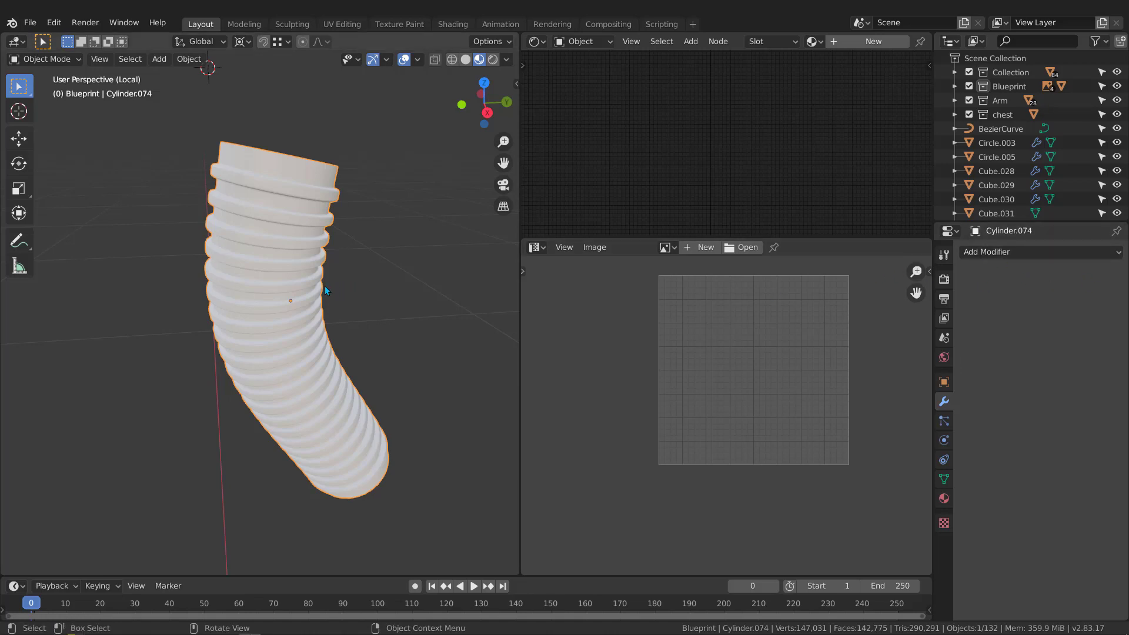
# Switch to solid shading and mark a lengthwise edge loop of the neck hose as a seam.
pyautogui.press('z')
pyautogui.click(453, 290)
pyautogui.moveTo(312, 306)
pyautogui.mouseDown(button='middle')
pyautogui.moveTo(309, 277)
pyautogui.moveTo(305, 316)
pyautogui.moveTo(327, 290)
pyautogui.moveTo(326, 236)
pyautogui.mouseUp(button='middle')
pyautogui.press('Tab')
pyautogui.scroll(3, 326, 212)
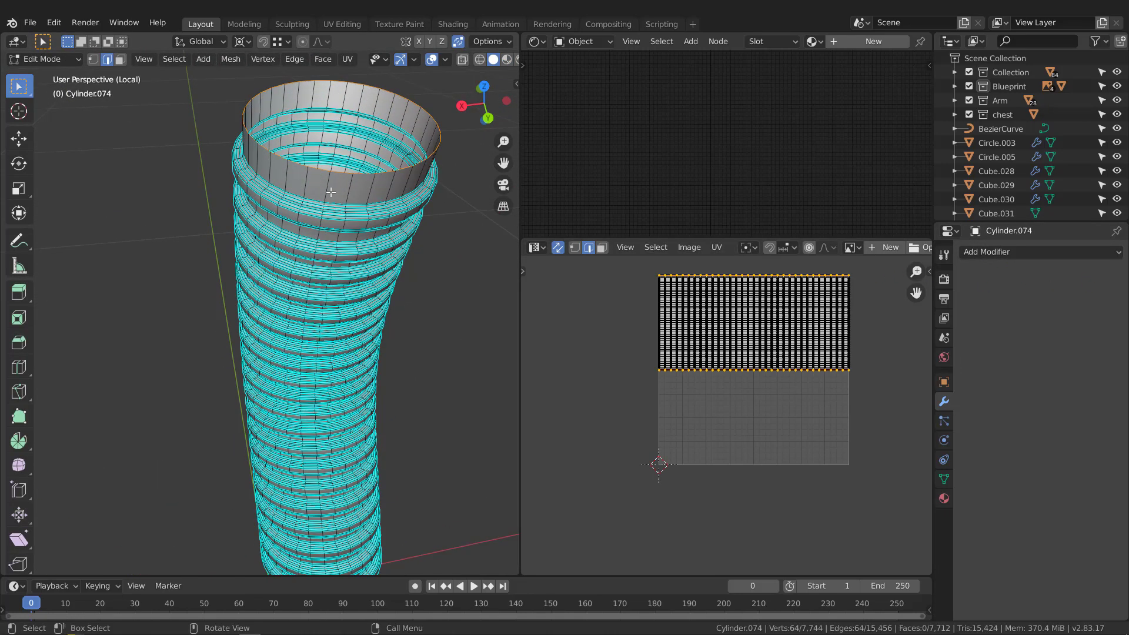
pyautogui.keyDown('alt'); pyautogui.click(327, 188); pyautogui.keyUp('alt')
pyautogui.moveTo(327, 188); pyautogui.dragTo(288, 306, button='middle')
pyautogui.press('q')
pyautogui.click(329, 397)
pyautogui.scroll(-3, 329, 396)
pyautogui.press('Tab')
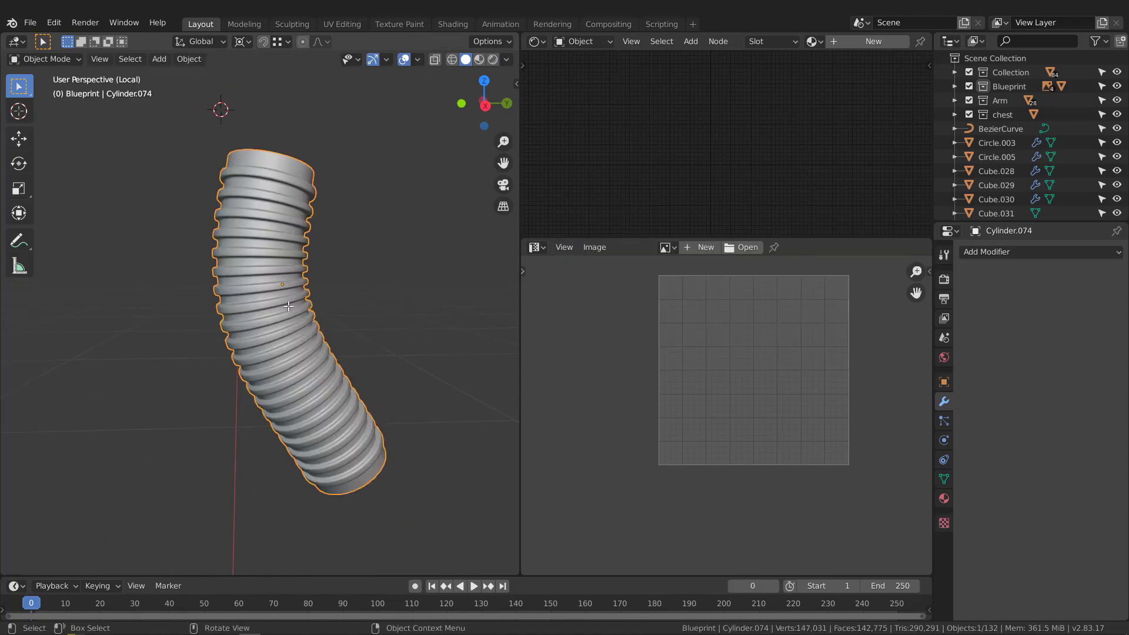
# Select the hose's entire mesh in Edit Mode, unwrap it and check the UV layout.
pyautogui.press('Tab')
pyautogui.press('a')
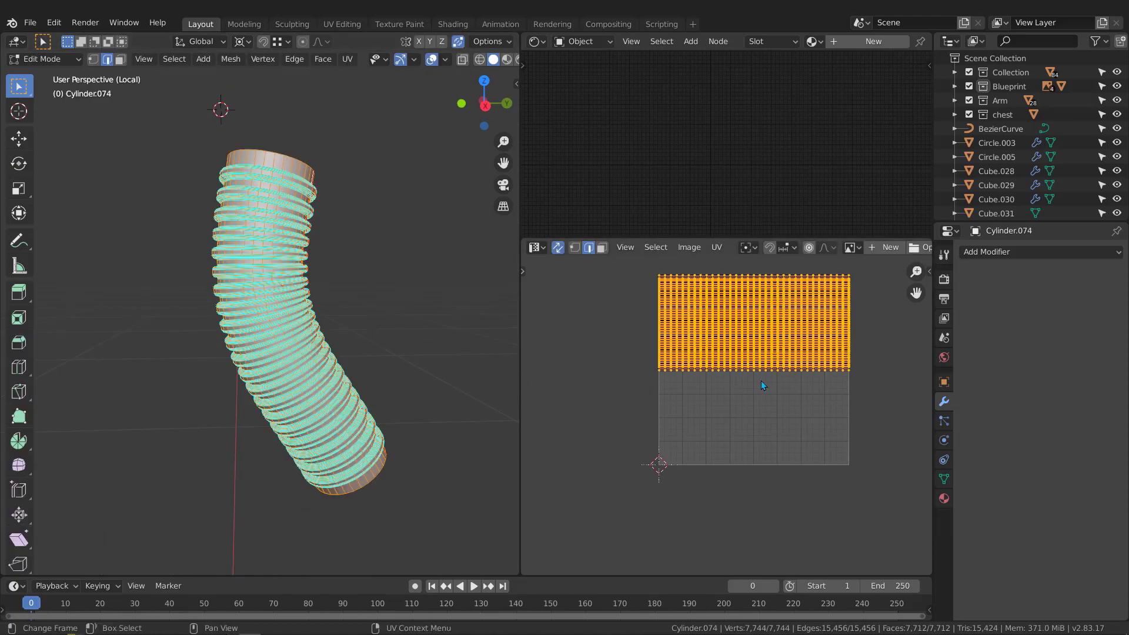
pyautogui.moveTo(761, 380); pyautogui.dragTo(741, 400, button='middle')
pyautogui.press('u')
pyautogui.click(737, 399)
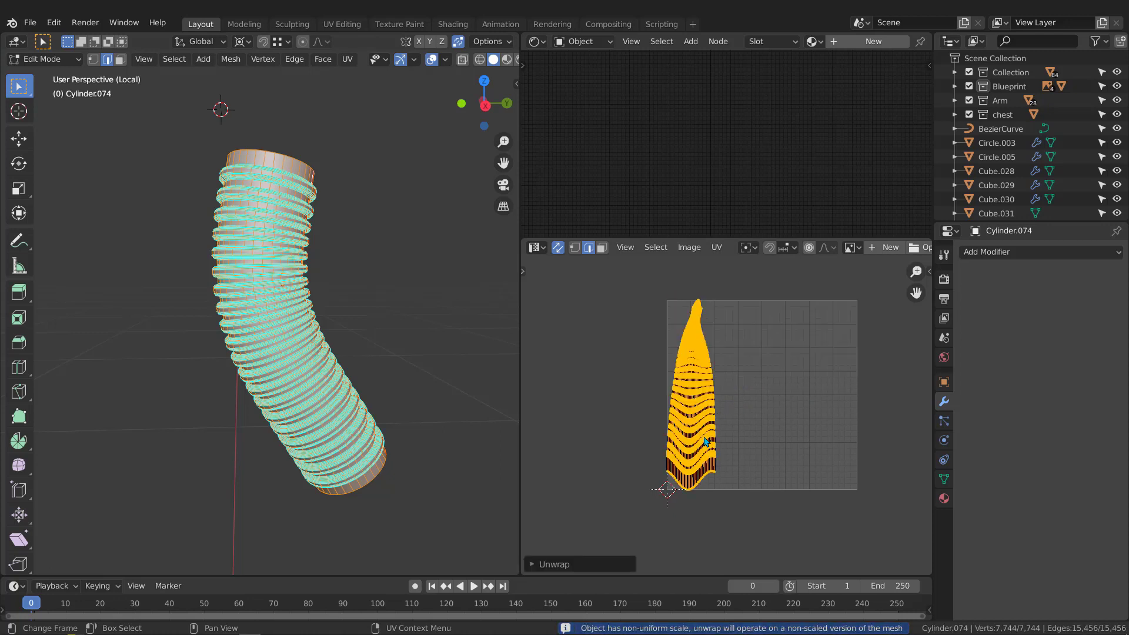
pyautogui.scroll(1, 666, 499)
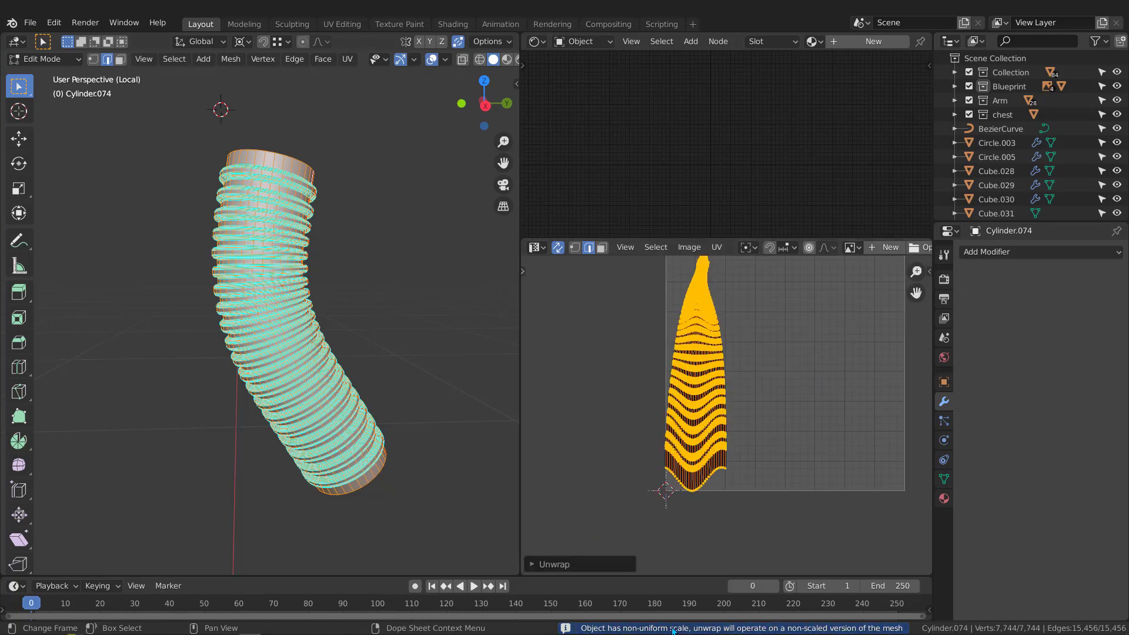
pyautogui.moveTo(309, 351); pyautogui.dragTo(296, 341, button='middle')
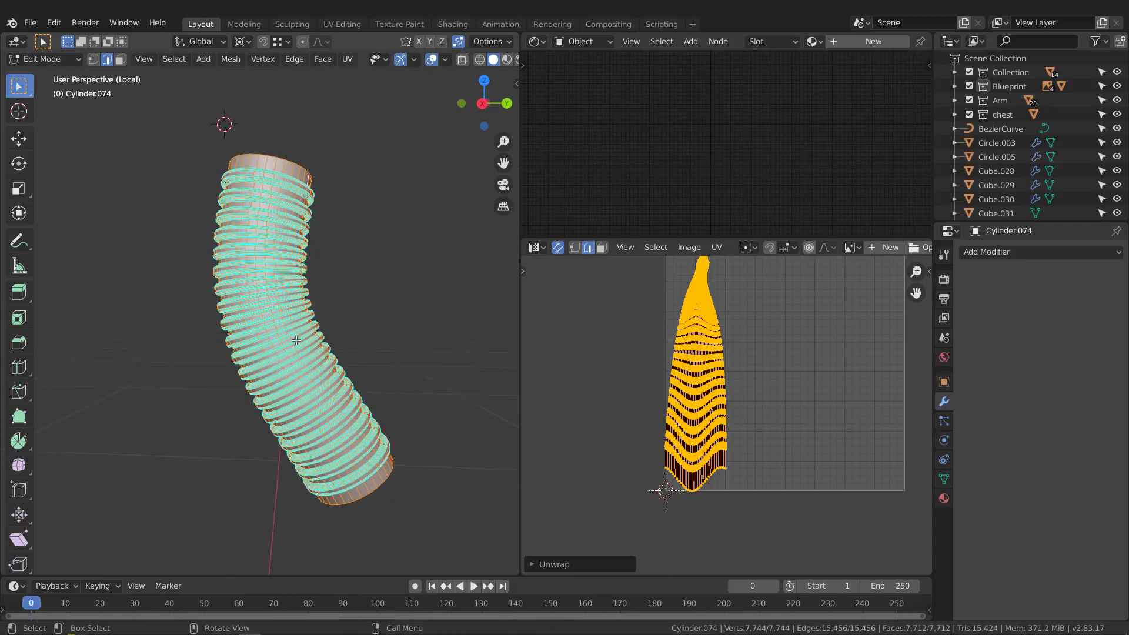
# Apply the hose's scale in Object Mode, leaving location and rotation alone, and unwrap its mesh again.
pyautogui.press('Tab')
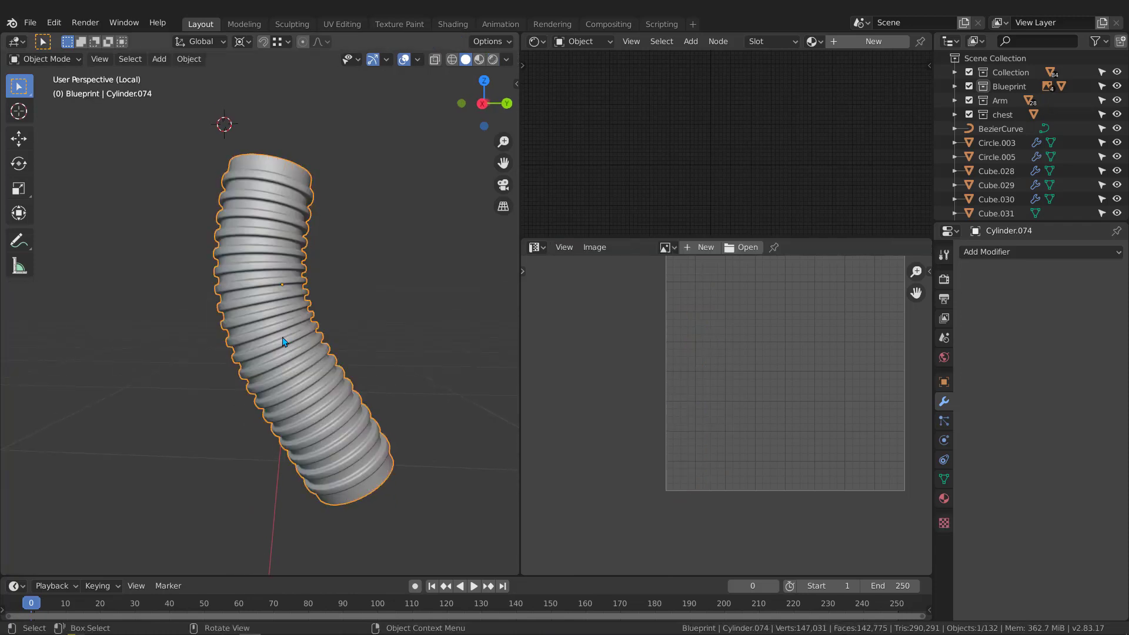
pyautogui.hotkey('ctrl', 'a')
pyautogui.click(320, 269)
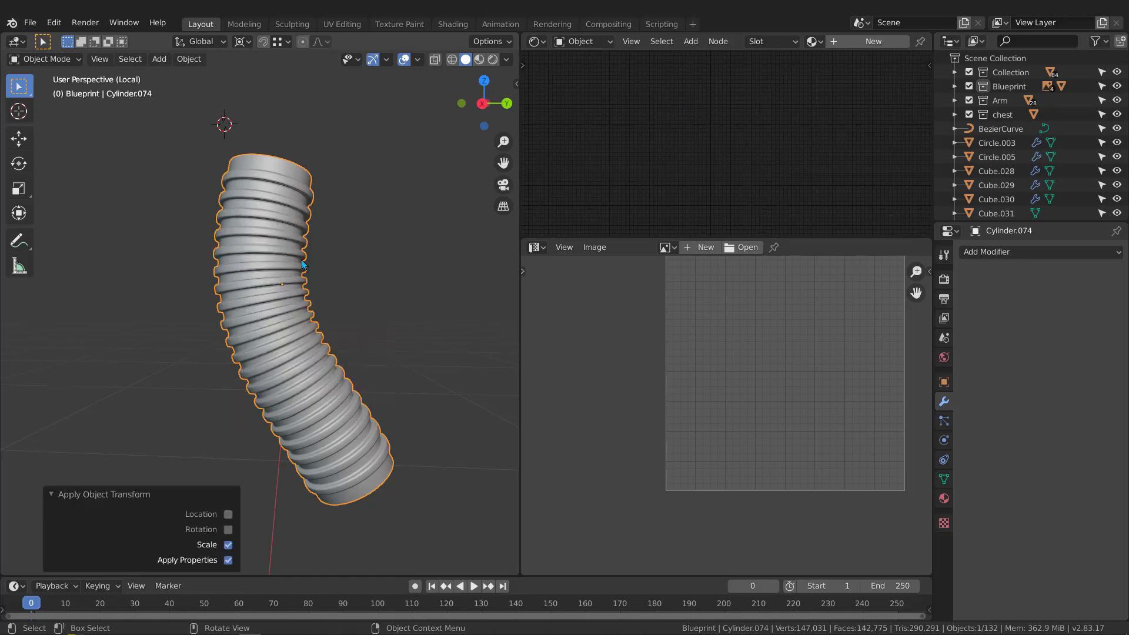
pyautogui.moveTo(303, 264); pyautogui.dragTo(333, 308, button='middle')
pyautogui.press('Tab')
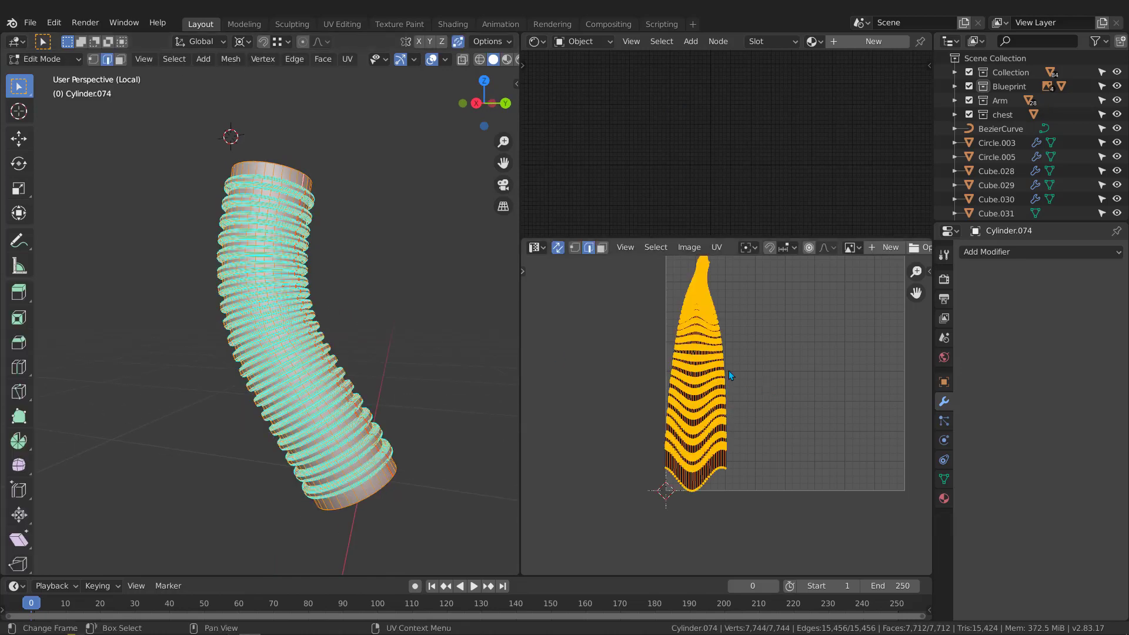
pyautogui.moveTo(728, 371); pyautogui.dragTo(747, 370, button='middle')
pyautogui.press('u')
pyautogui.click(746, 372)
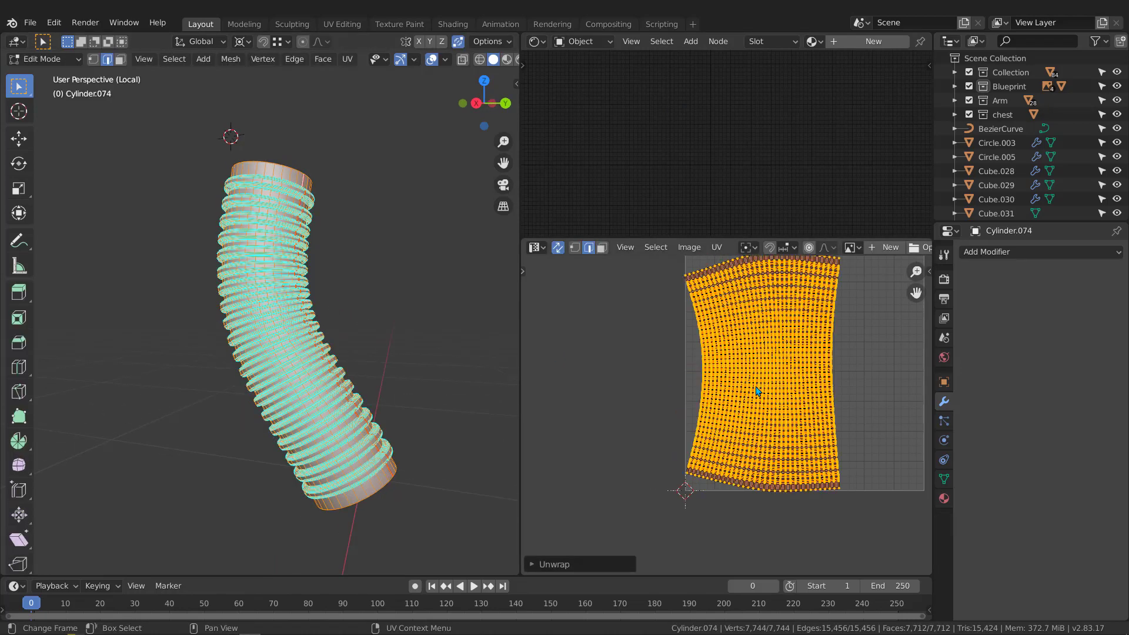
pyautogui.scroll(2, 767, 493)
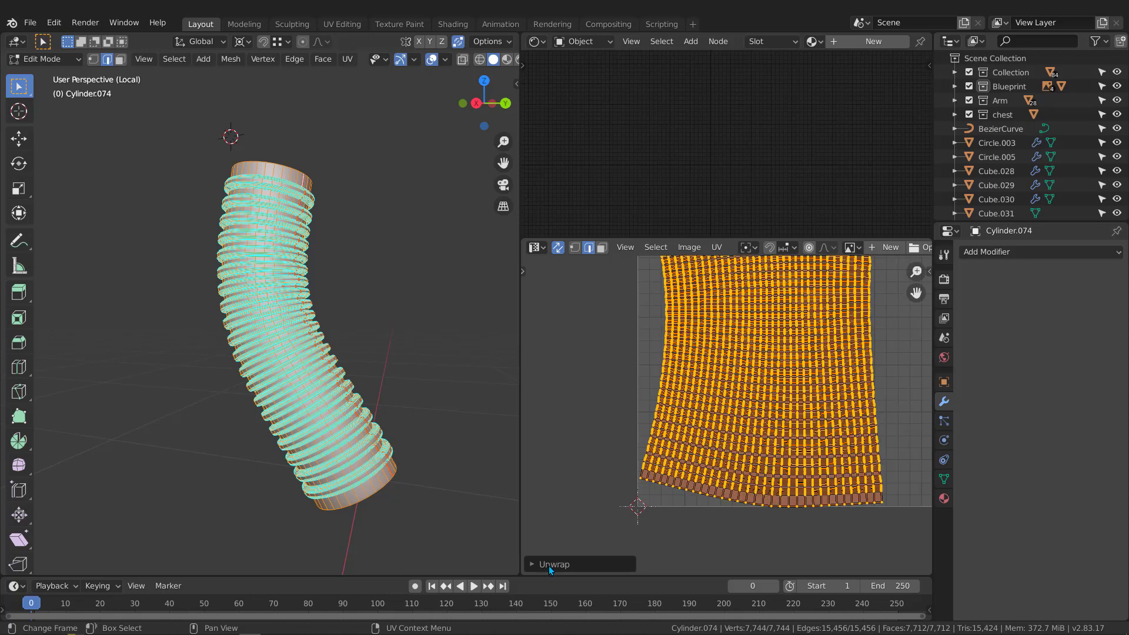
# Change the hose's unwrap method to Angle Based and inspect the straightness of its UV island.
pyautogui.click(548, 566)
pyautogui.click(651, 501)
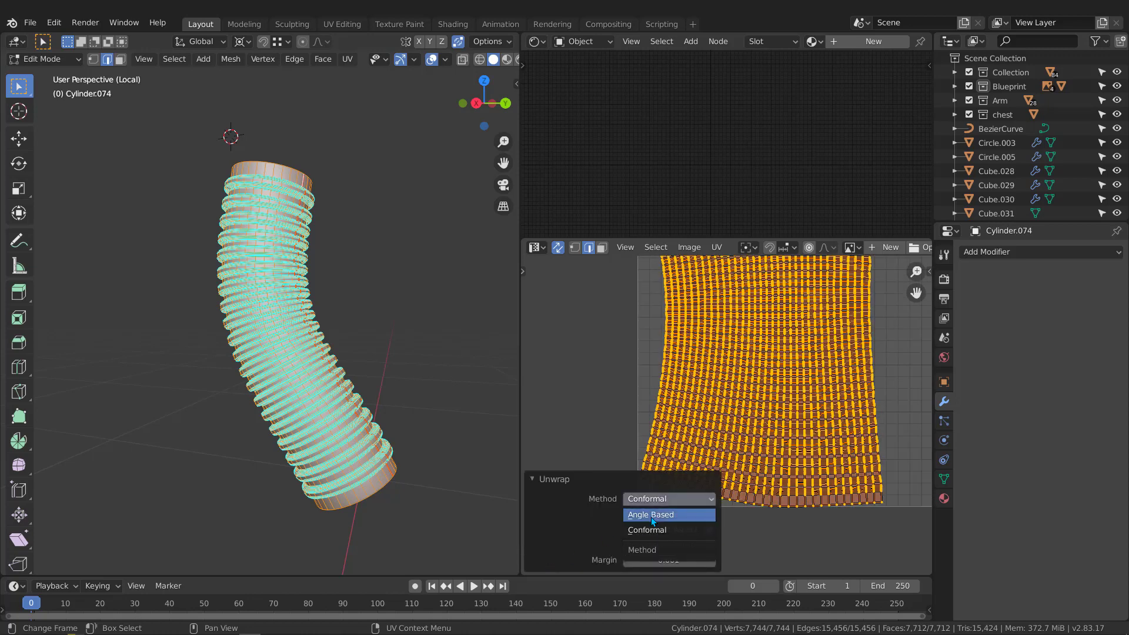
pyautogui.click(655, 515)
pyautogui.scroll(-2, 789, 415)
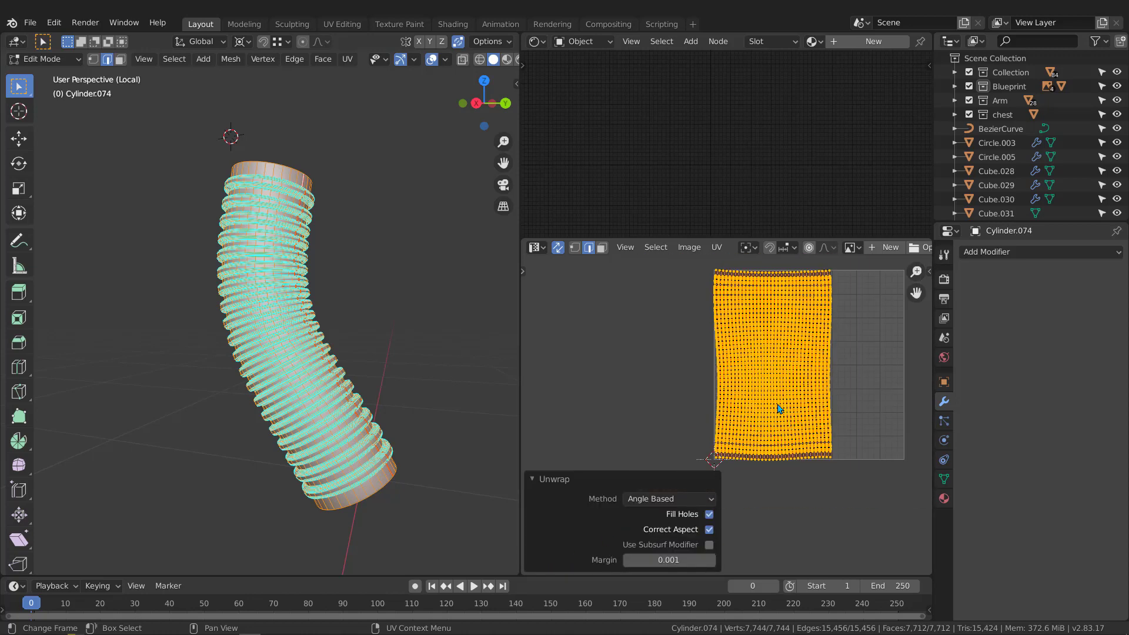
pyautogui.scroll(2, 775, 368)
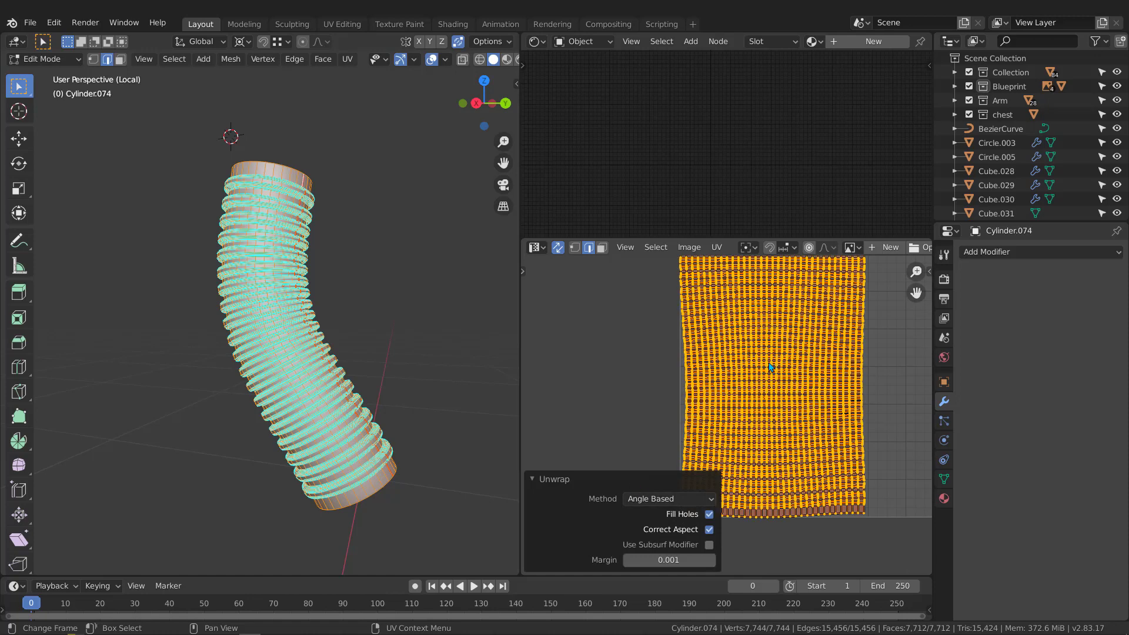
pyautogui.scroll(-2, 774, 368)
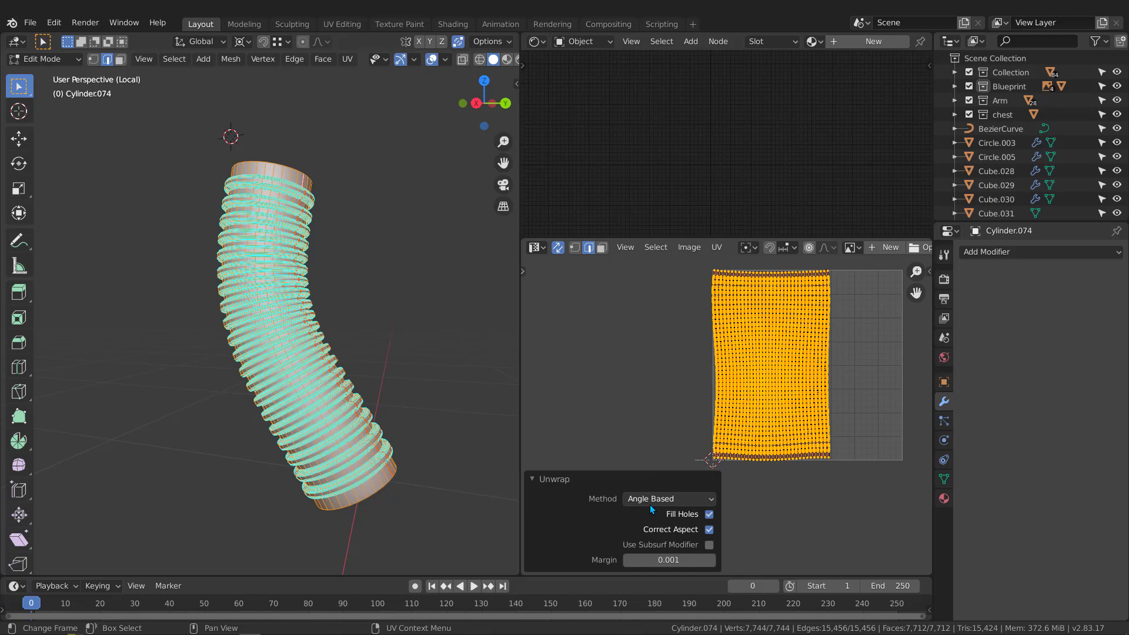
pyautogui.click(540, 479)
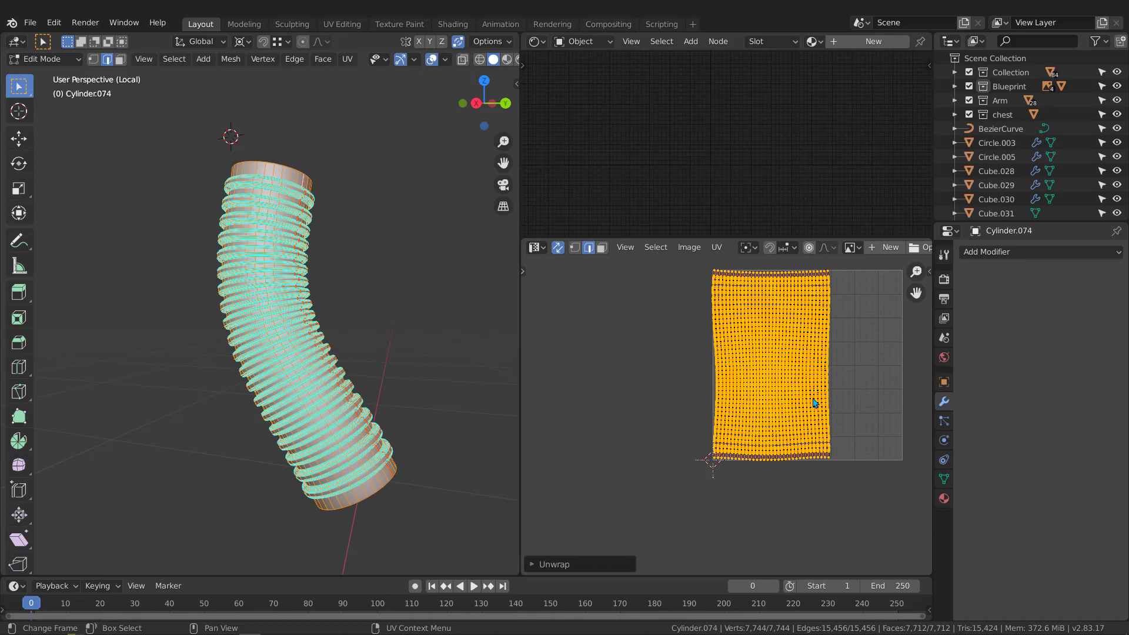
pyautogui.scroll(2, 815, 403)
# Return to Object Mode, assign the existing Checker material to the hose and check its ribs in material preview shading.
pyautogui.press('Tab')
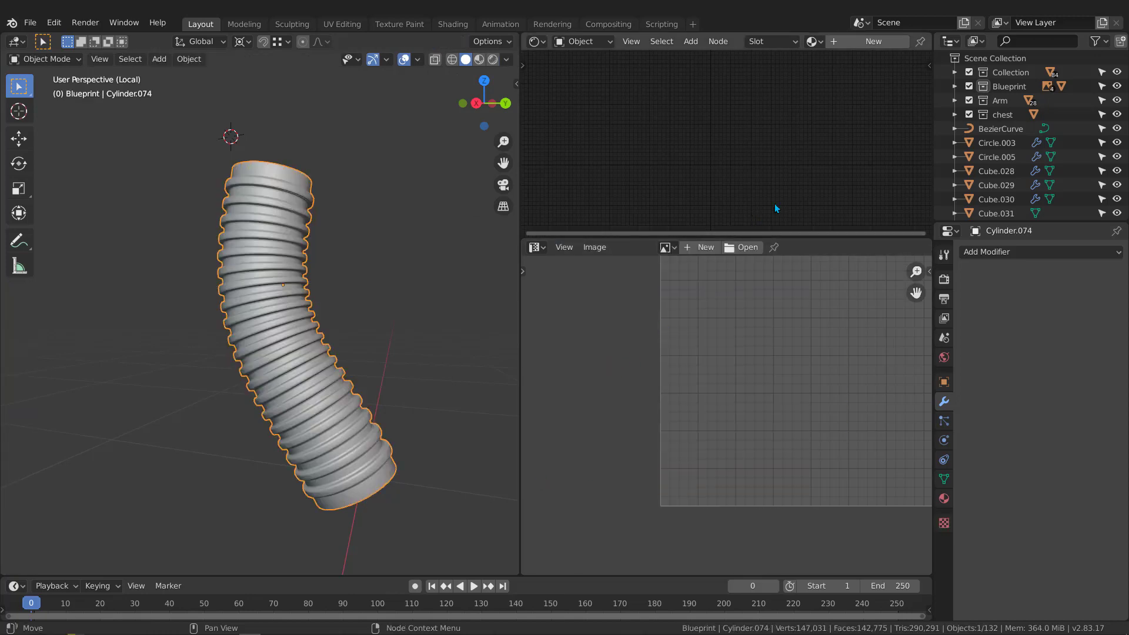
pyautogui.click(815, 41)
pyautogui.click(841, 63)
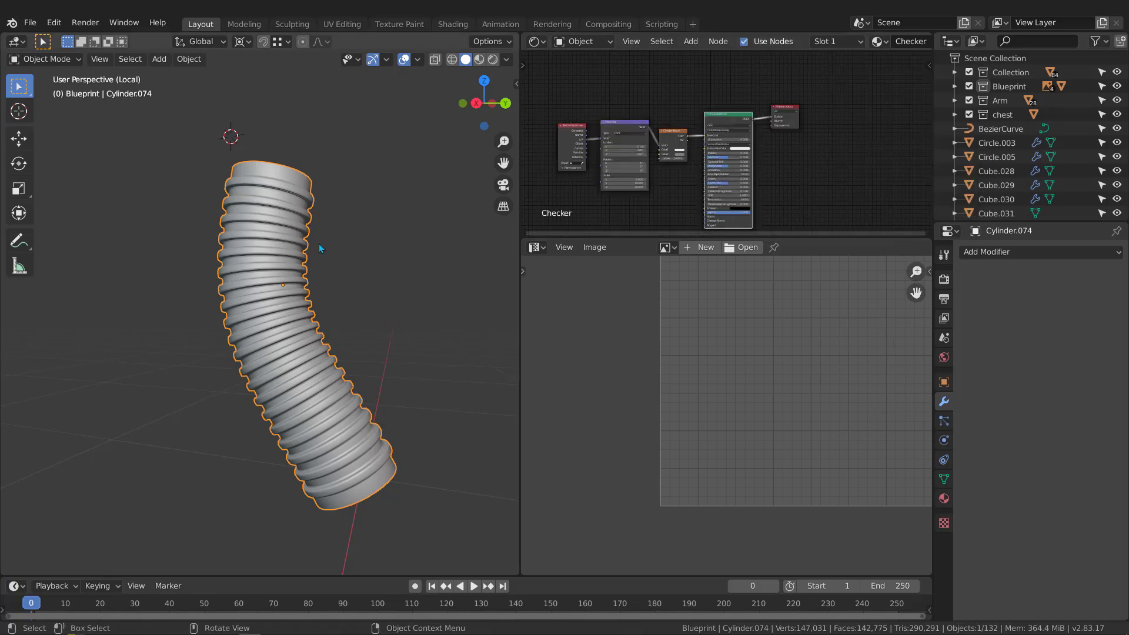
pyautogui.moveTo(319, 244); pyautogui.dragTo(327, 252, button='middle')
pyautogui.press('z')
pyautogui.click(333, 361)
pyautogui.scroll(4, 321, 341)
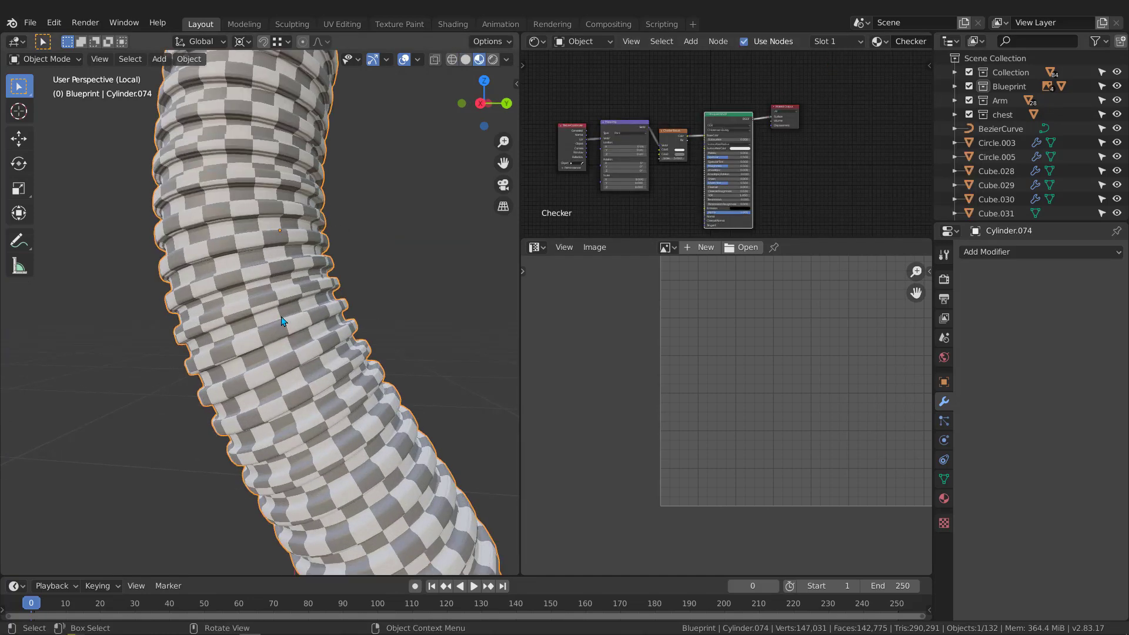
pyautogui.moveTo(312, 311); pyautogui.dragTo(294, 273, button='middle')
pyautogui.scroll(3, 303, 262)
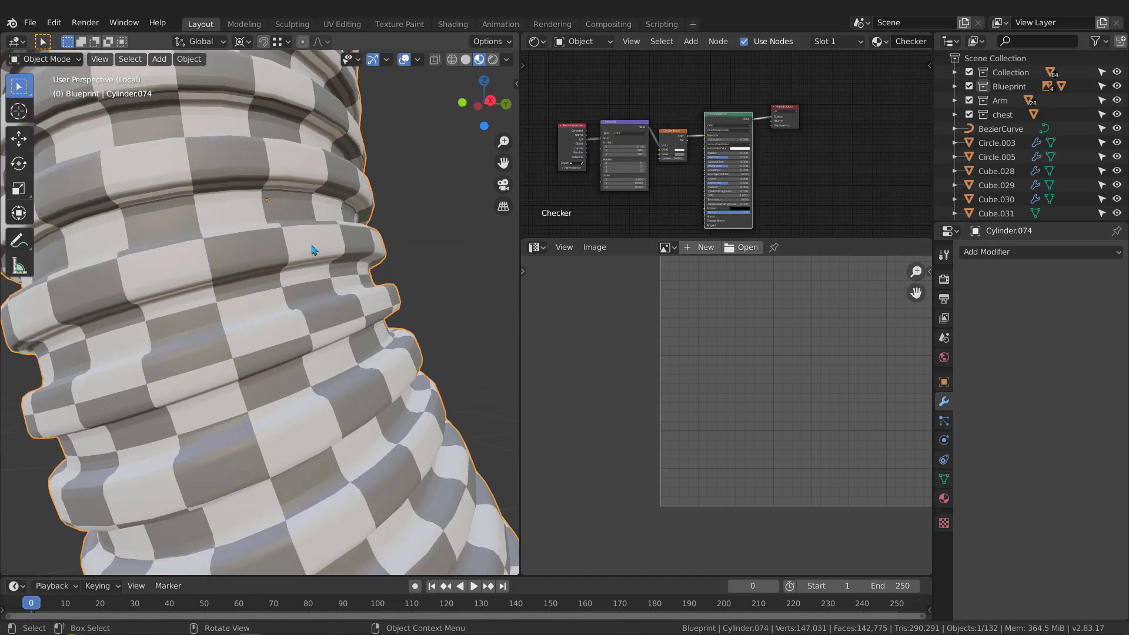
pyautogui.scroll(-6, 311, 249)
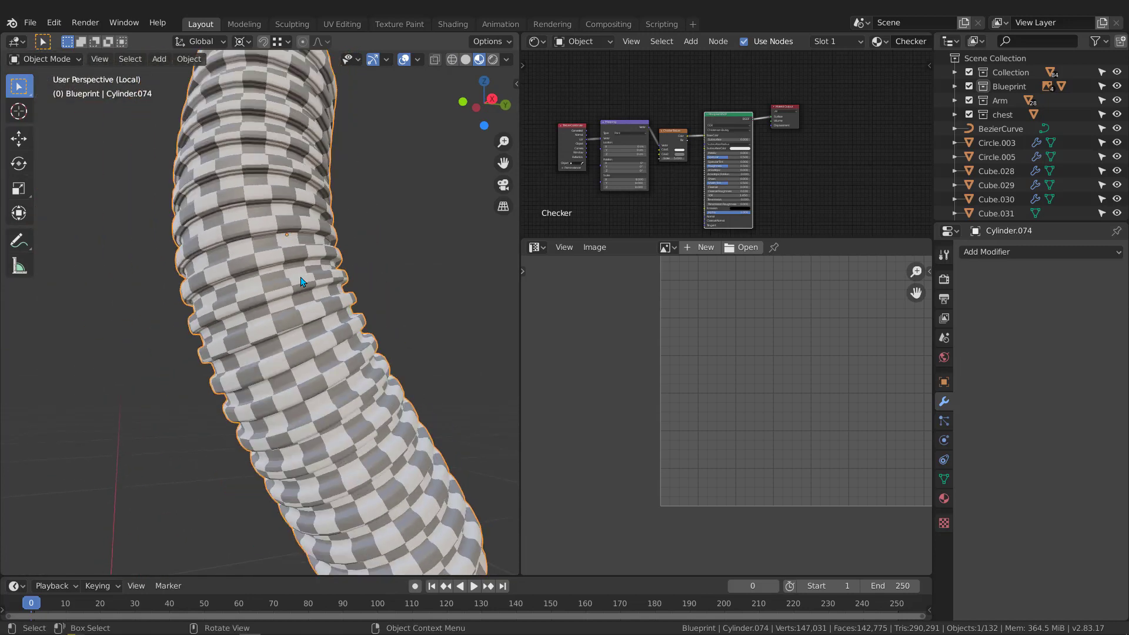
# Return to solid shading, add a Weighted Normal modifier to the hose and apply it, checking the ribs' shading.
pyautogui.press('z')
pyautogui.click(432, 277)
pyautogui.scroll(-4, 377, 270)
pyautogui.moveTo(370, 271)
pyautogui.mouseDown(button='middle')
pyautogui.moveTo(347, 266)
pyautogui.moveTo(280, 208)
pyautogui.mouseUp(button='middle')
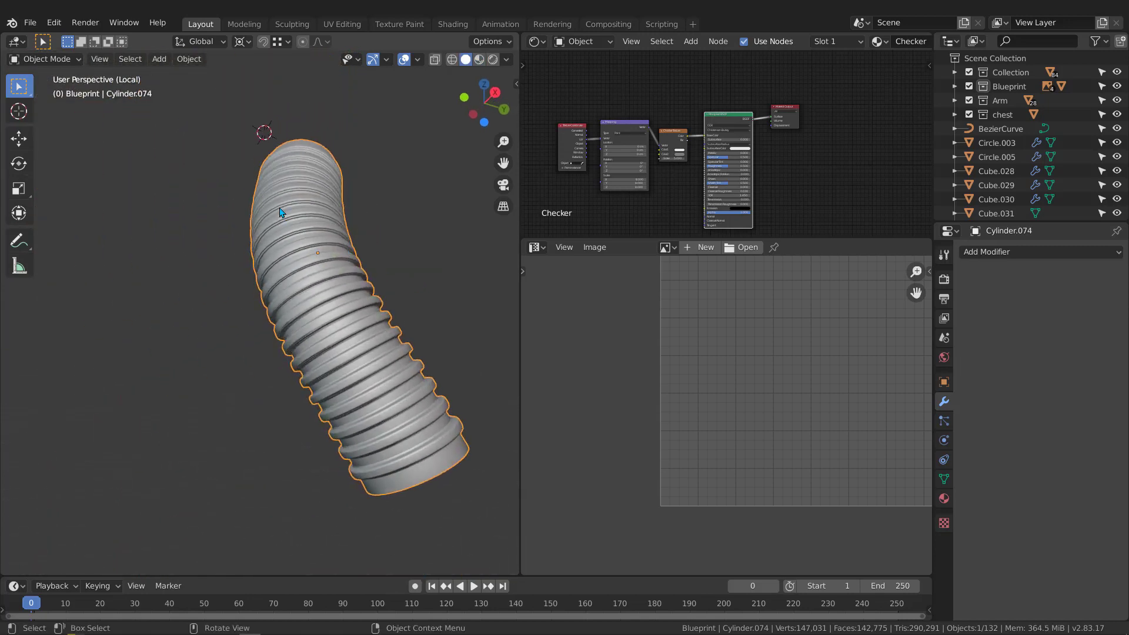
pyautogui.scroll(5, 307, 272)
pyautogui.moveTo(308, 272); pyautogui.dragTo(362, 284, button='middle')
pyautogui.scroll(-2, 358, 296)
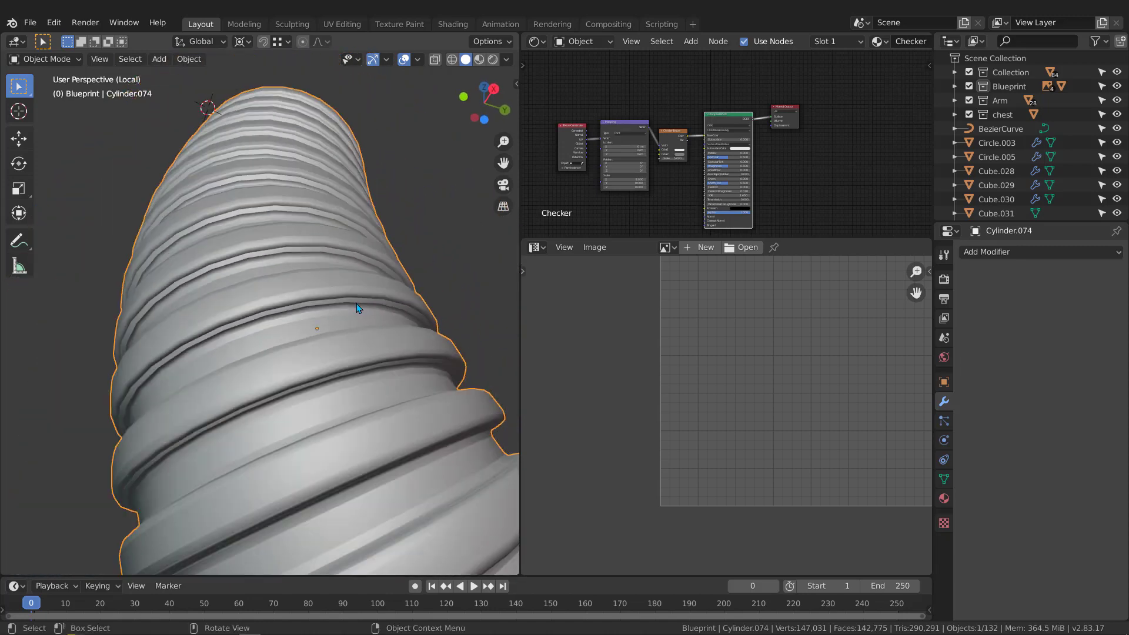
pyautogui.click(1012, 253)
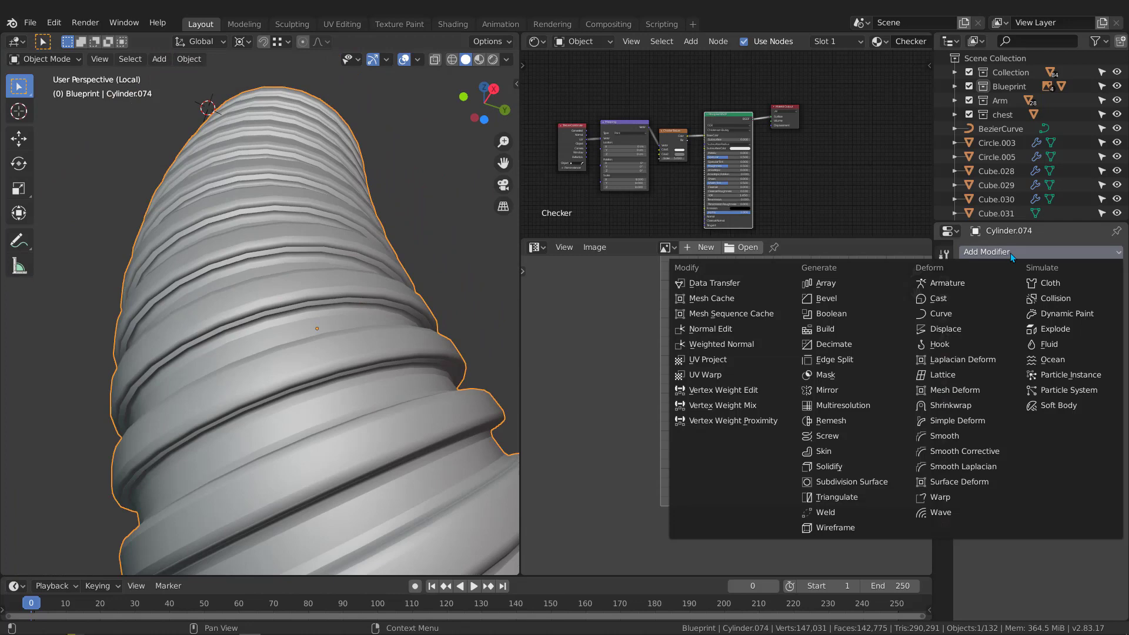
pyautogui.click(701, 344)
pyautogui.click(999, 296)
pyautogui.scroll(-2, 307, 310)
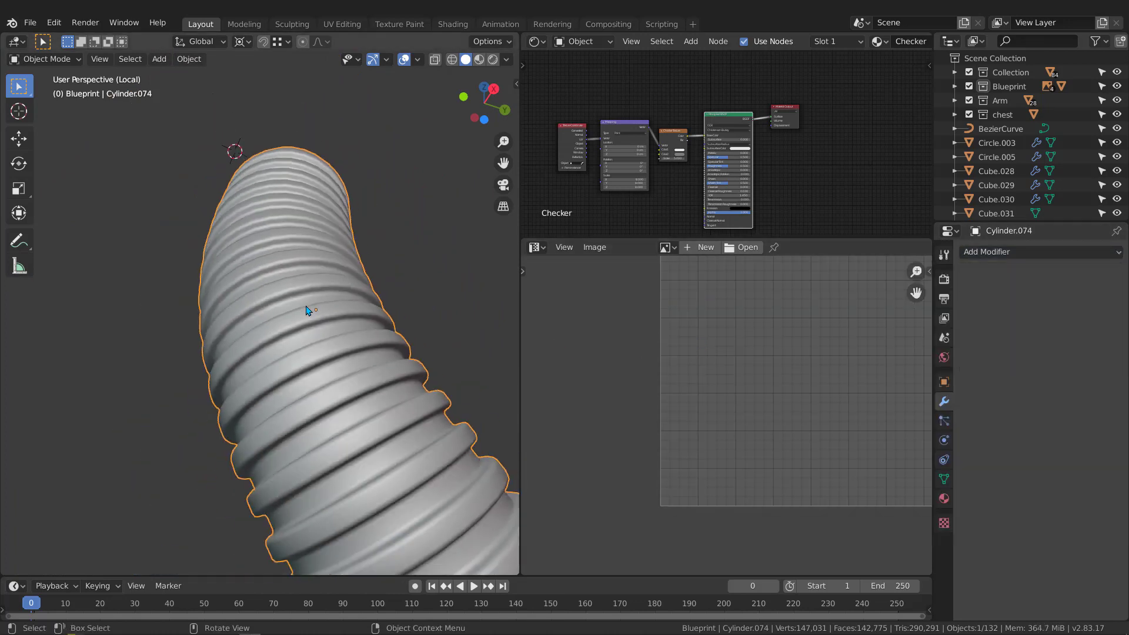
pyautogui.moveTo(307, 310); pyautogui.dragTo(355, 324, button='middle')
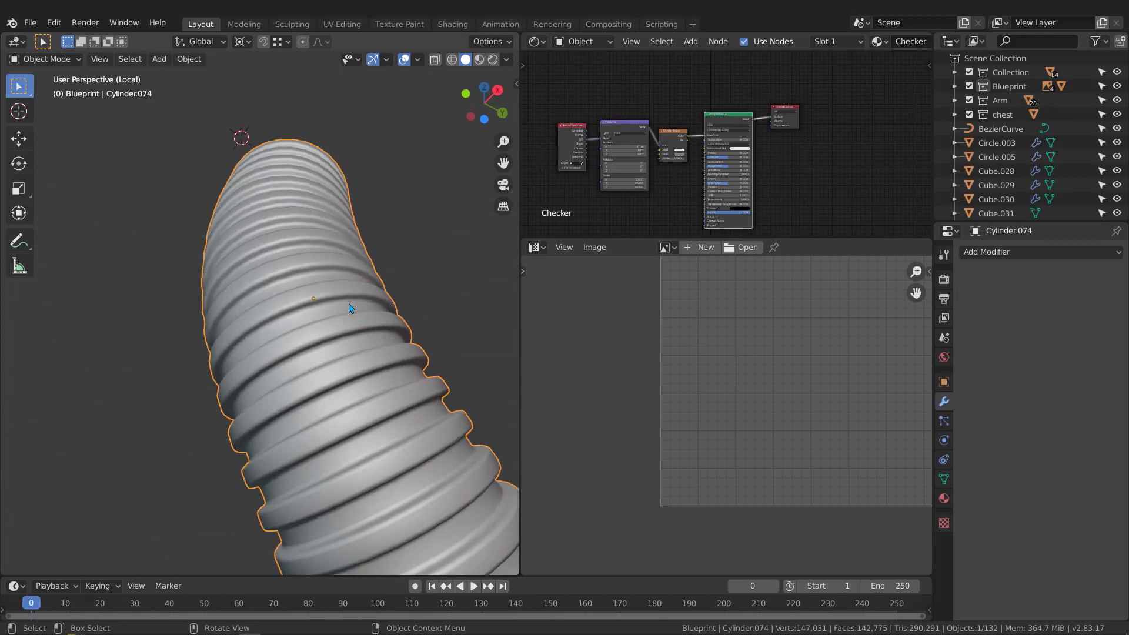
pyautogui.moveTo(319, 337); pyautogui.dragTo(248, 318, button='middle')
pyautogui.scroll(-3, 327, 334)
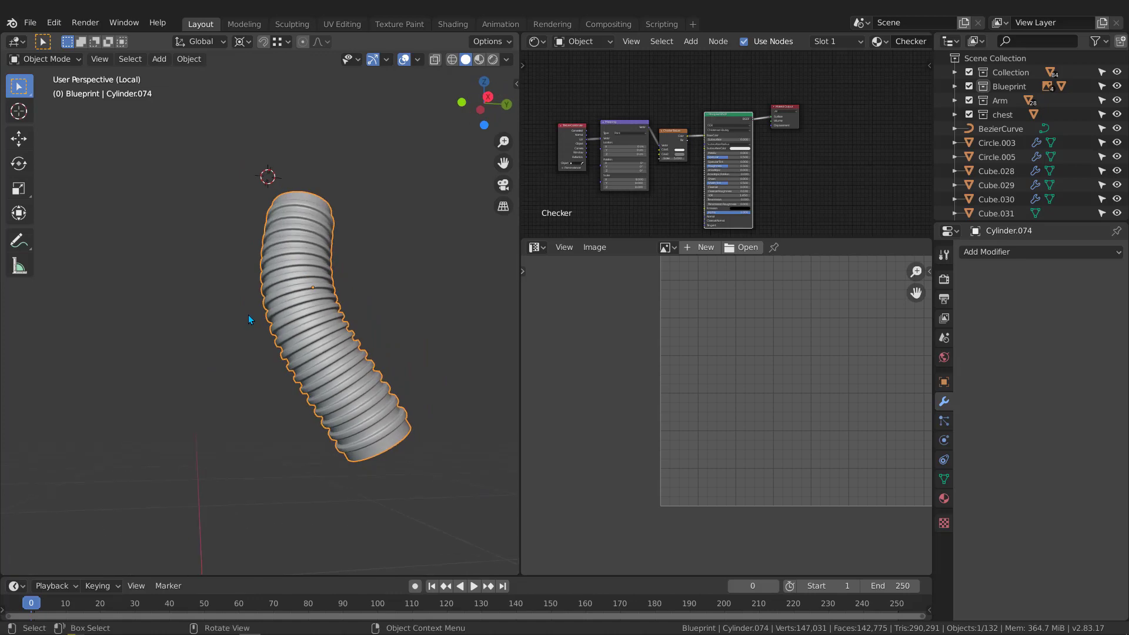
# Leave the hose's local view and review the checker-textured head and neck in material preview shading.
pyautogui.press('/')
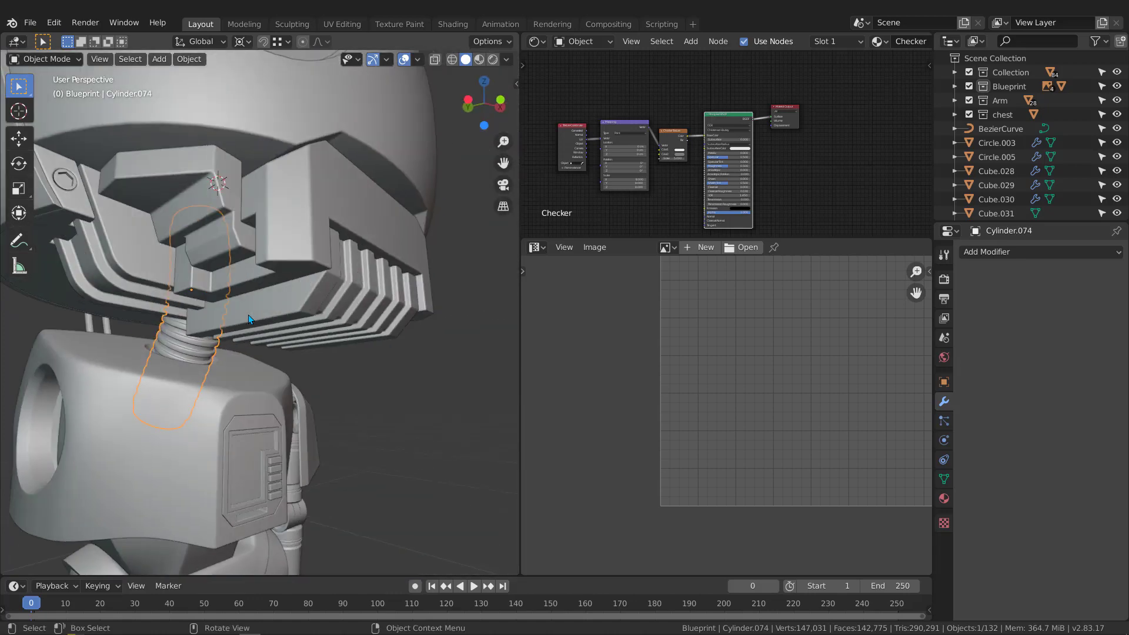
pyautogui.scroll(-2, 248, 315)
pyautogui.moveTo(248, 318); pyautogui.dragTo(234, 359, button='middle')
pyautogui.press('z')
pyautogui.click(237, 395)
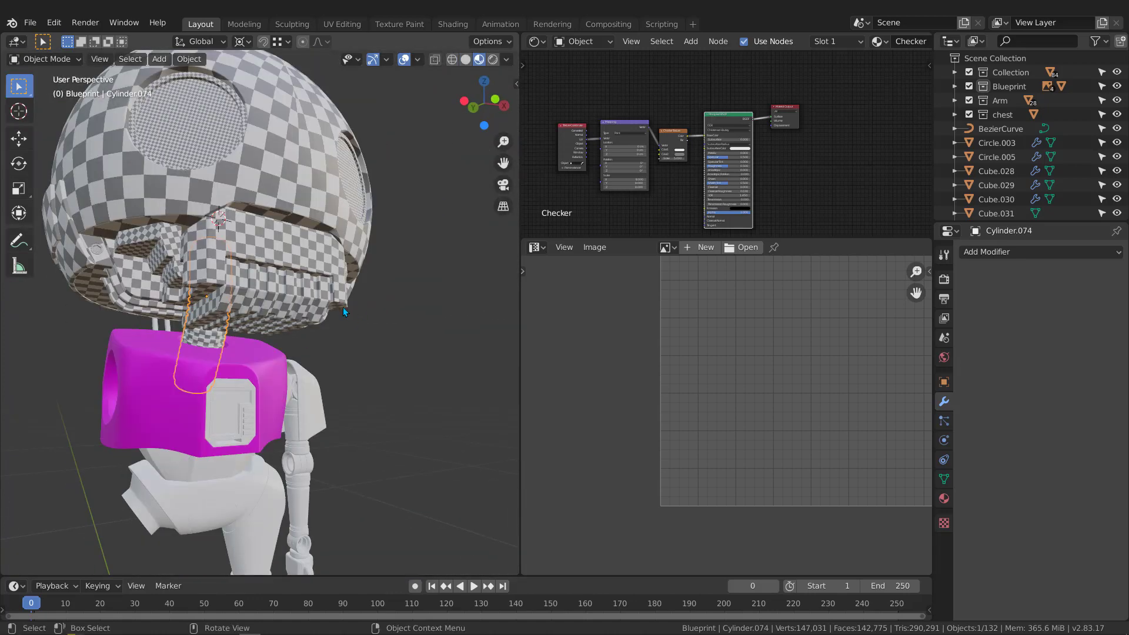
pyautogui.moveTo(344, 307)
pyautogui.mouseDown(button='middle')
pyautogui.moveTo(184, 343)
pyautogui.moveTo(351, 331)
pyautogui.moveTo(372, 353)
pyautogui.mouseUp(button='middle')
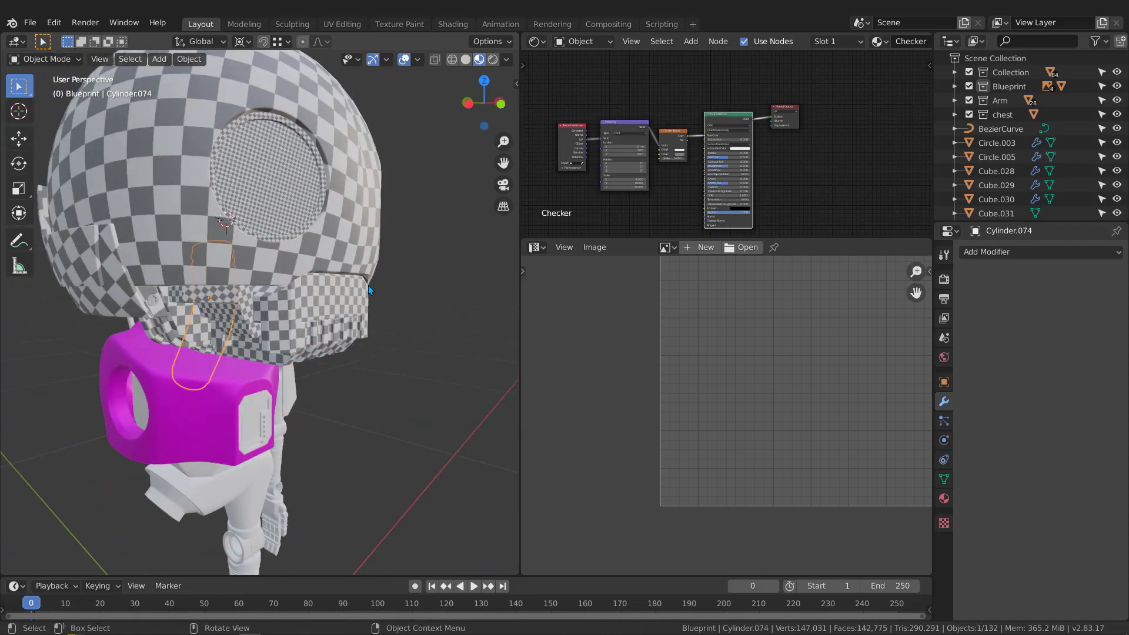
pyautogui.scroll(-4, 367, 294)
pyautogui.moveTo(194, 283); pyautogui.dragTo(219, 247, button='middle')
pyautogui.scroll(3, 254, 289)
pyautogui.moveTo(254, 288); pyautogui.dragTo(355, 272, button='middle')
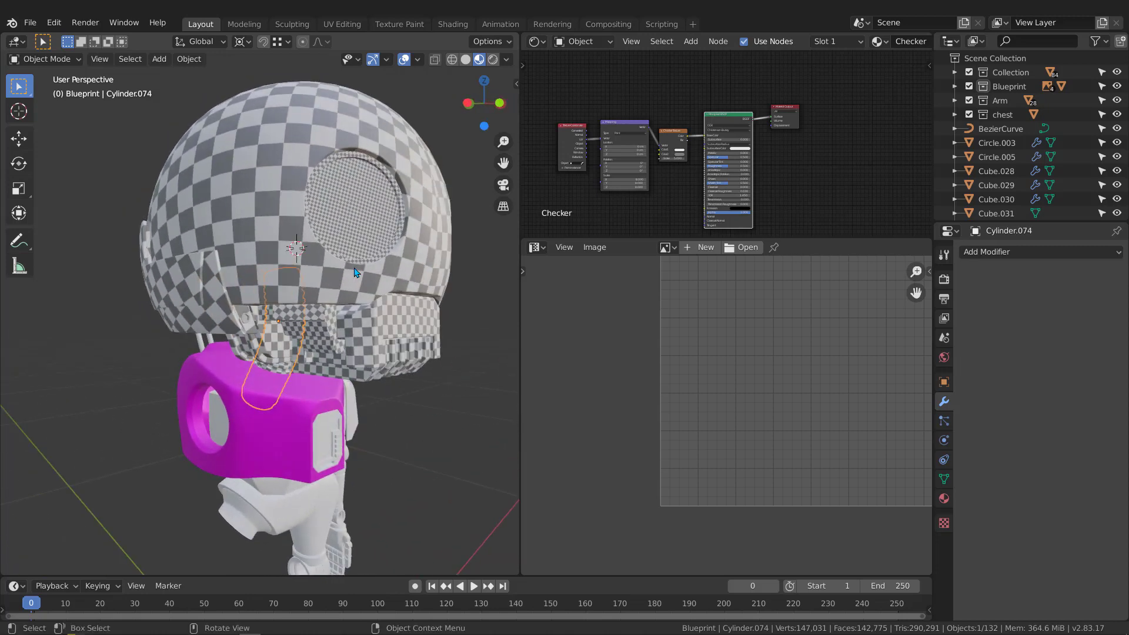
# Select all checker-textured head parts together with the neck hose in the right side view and enter Edit Mode on them.
pyautogui.press('KP_3')
pyautogui.scroll(-3, 354, 273)
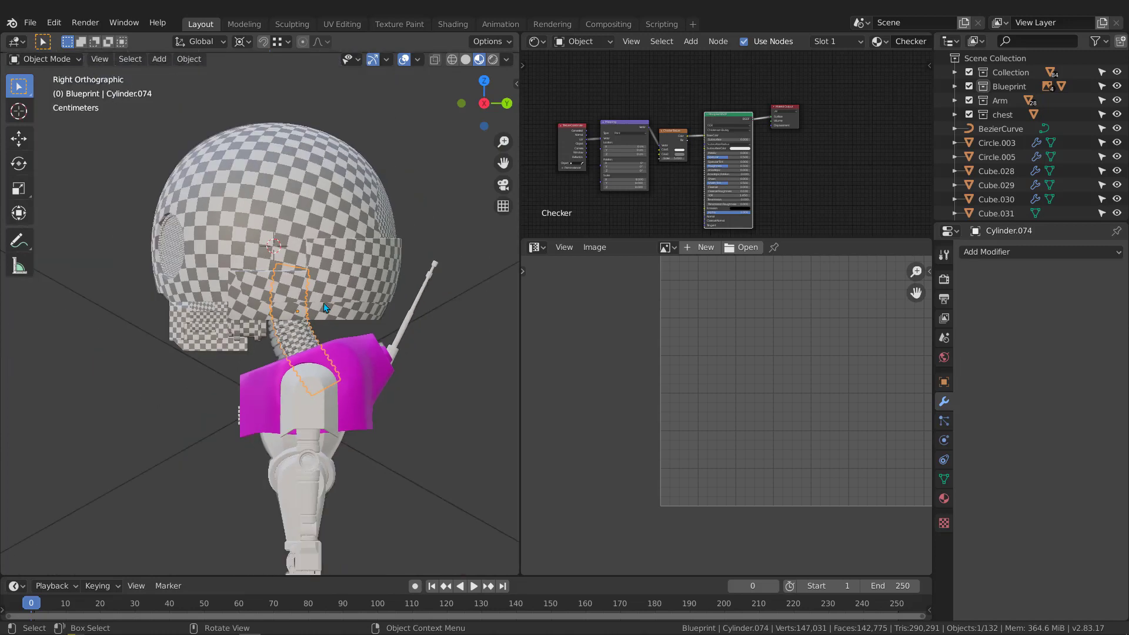
pyautogui.moveTo(107, 111); pyautogui.dragTo(393, 332)
pyautogui.keyDown('shift'); pyautogui.moveTo(145, 370); pyautogui.dragTo(241, 310); pyautogui.keyUp('shift')
pyautogui.scroll(-1, 300, 271)
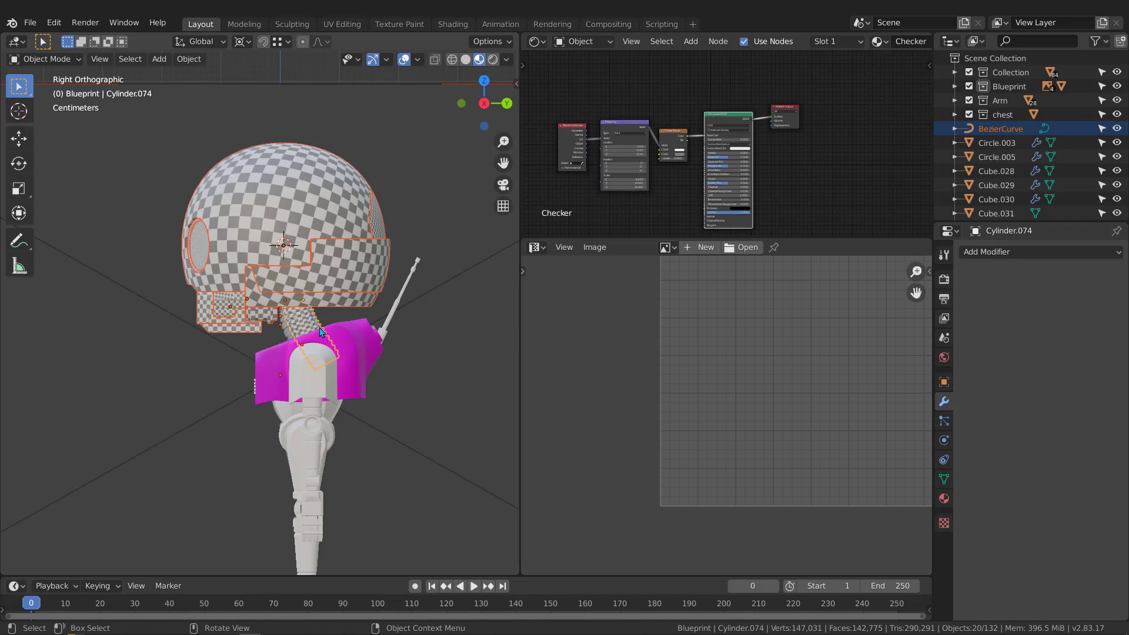
pyautogui.press('Tab')
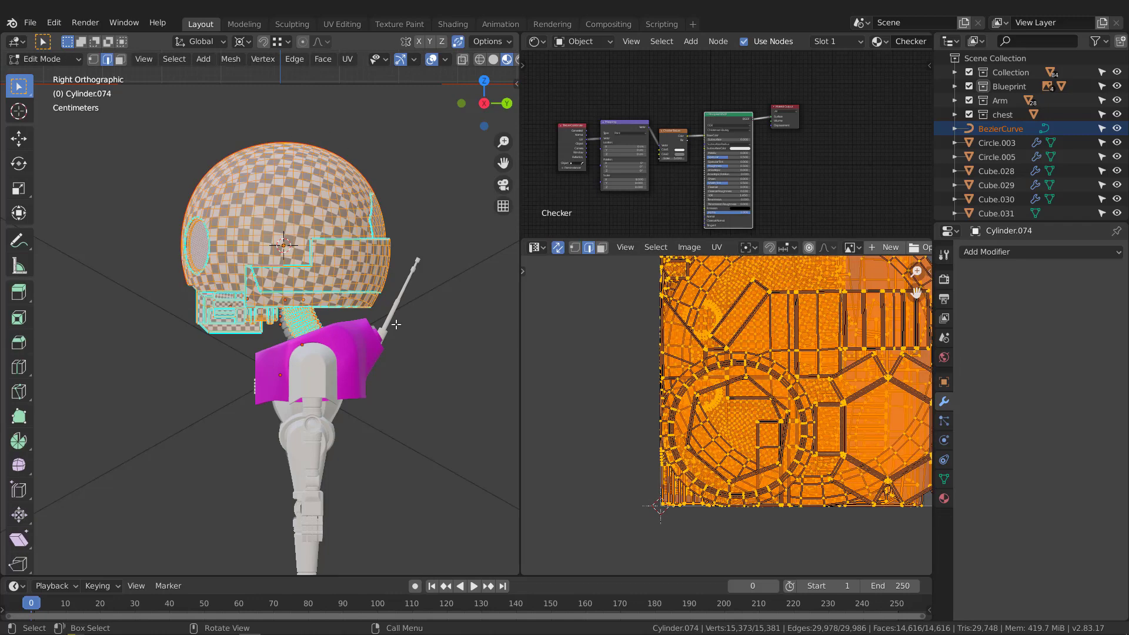
pyautogui.moveTo(783, 365); pyautogui.dragTo(708, 395, button='middle')
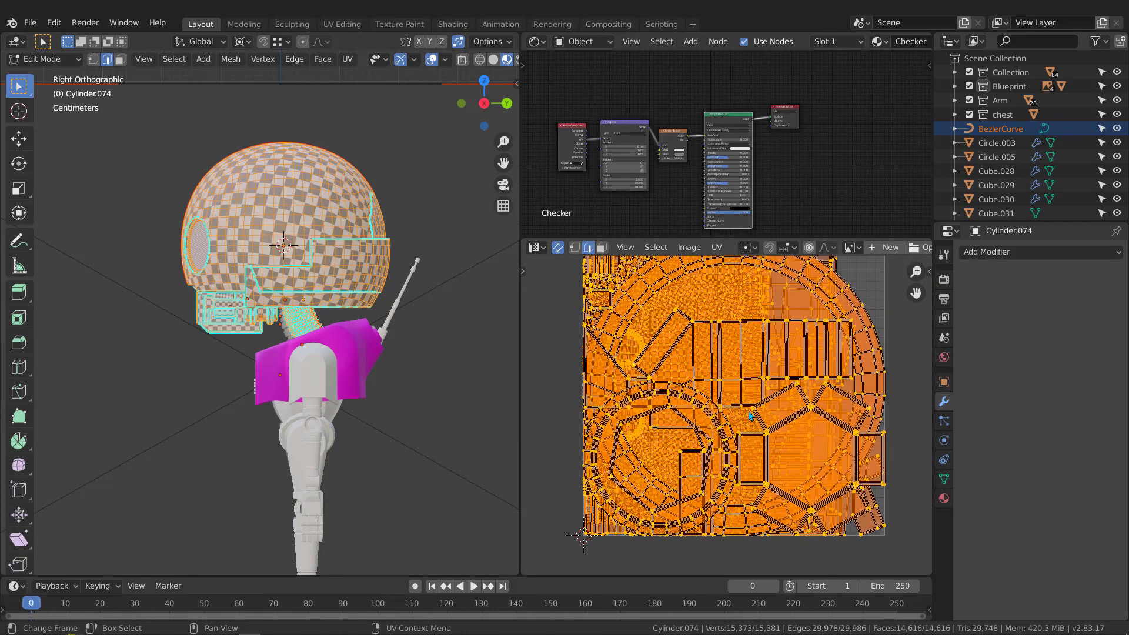
# Average the UV island scale of all selected head and neck parts and pack their islands into one shared layout.
pyautogui.scroll(-1, 694, 393)
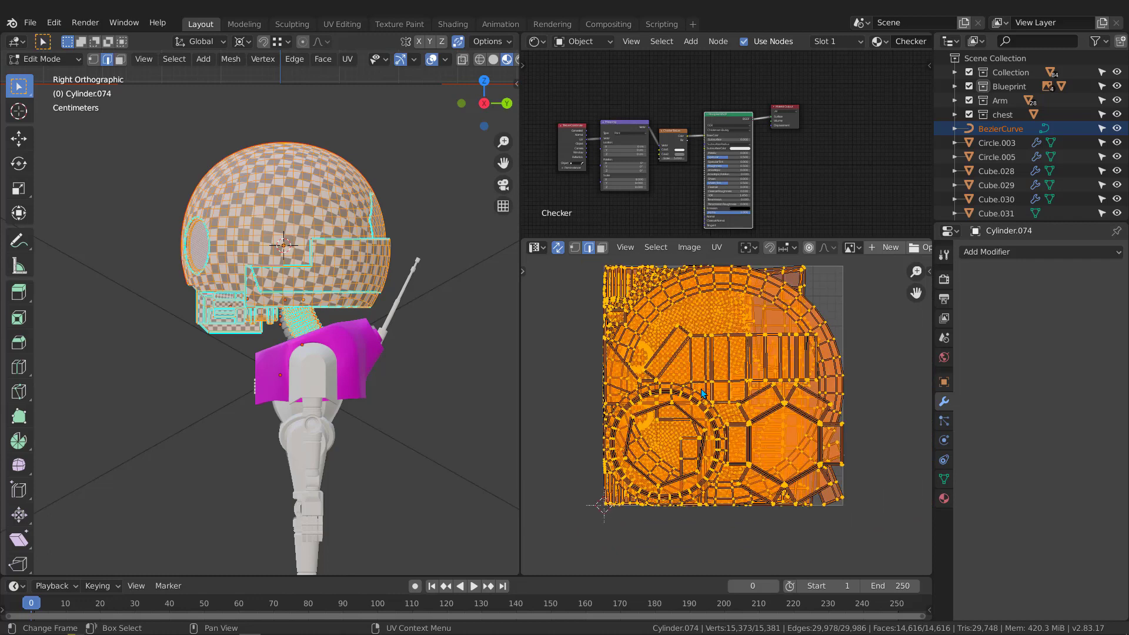
pyautogui.click(717, 249)
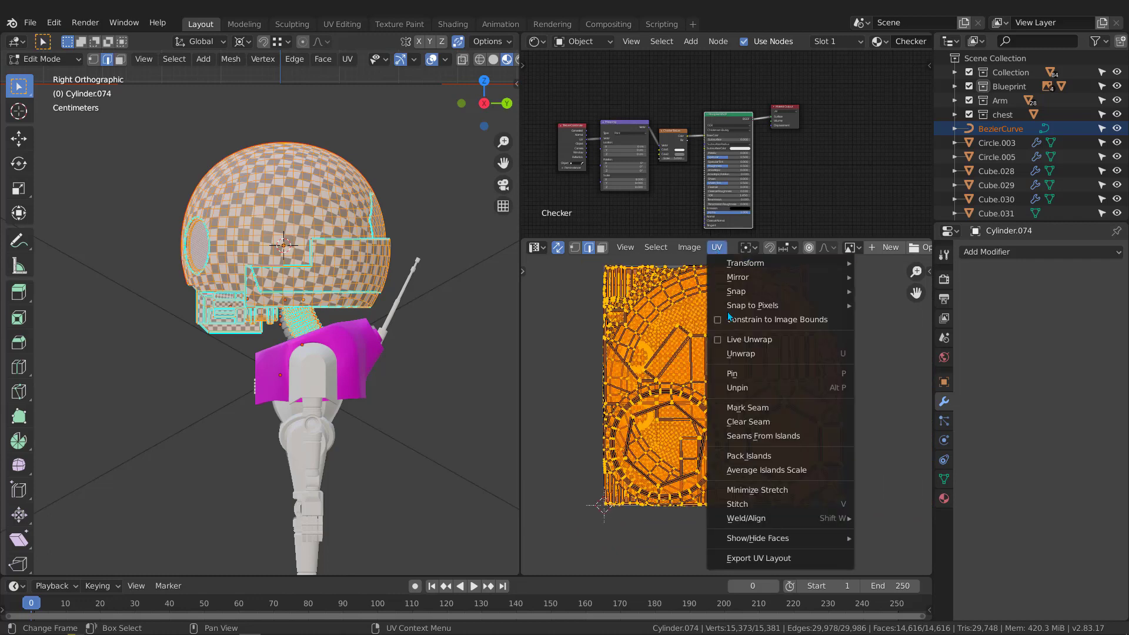
pyautogui.click(772, 474)
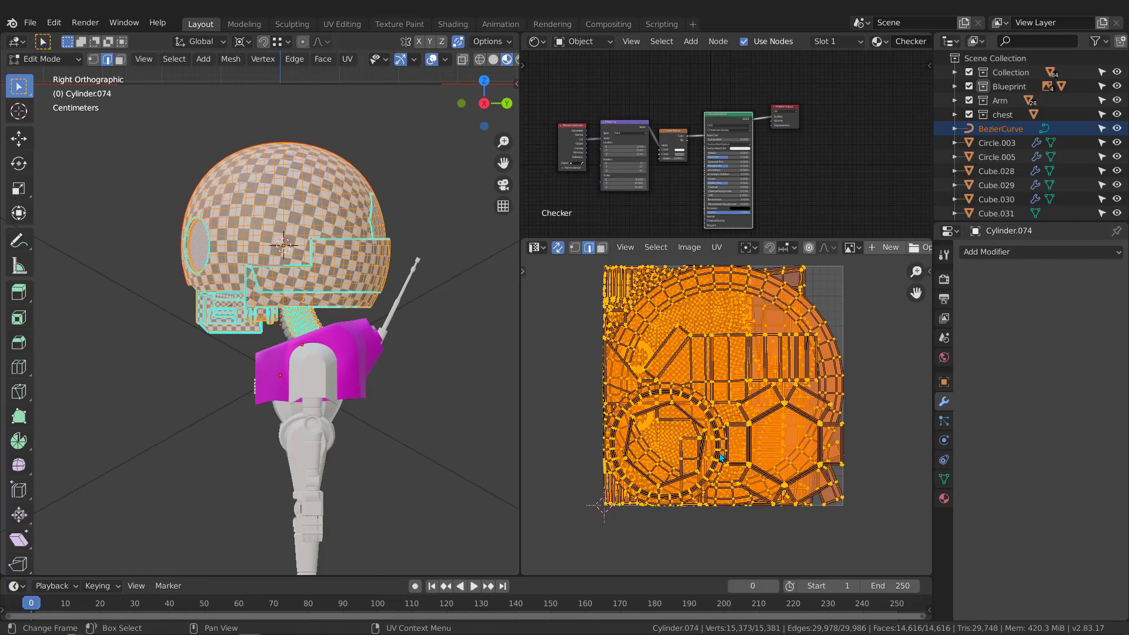
pyautogui.click(717, 248)
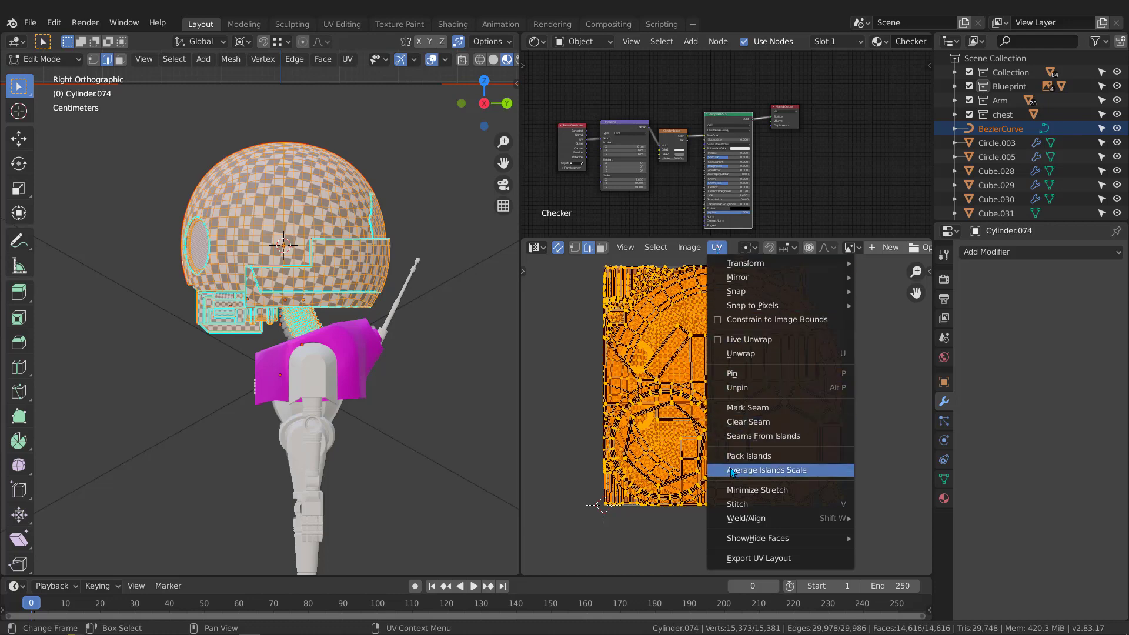
pyautogui.click(769, 471)
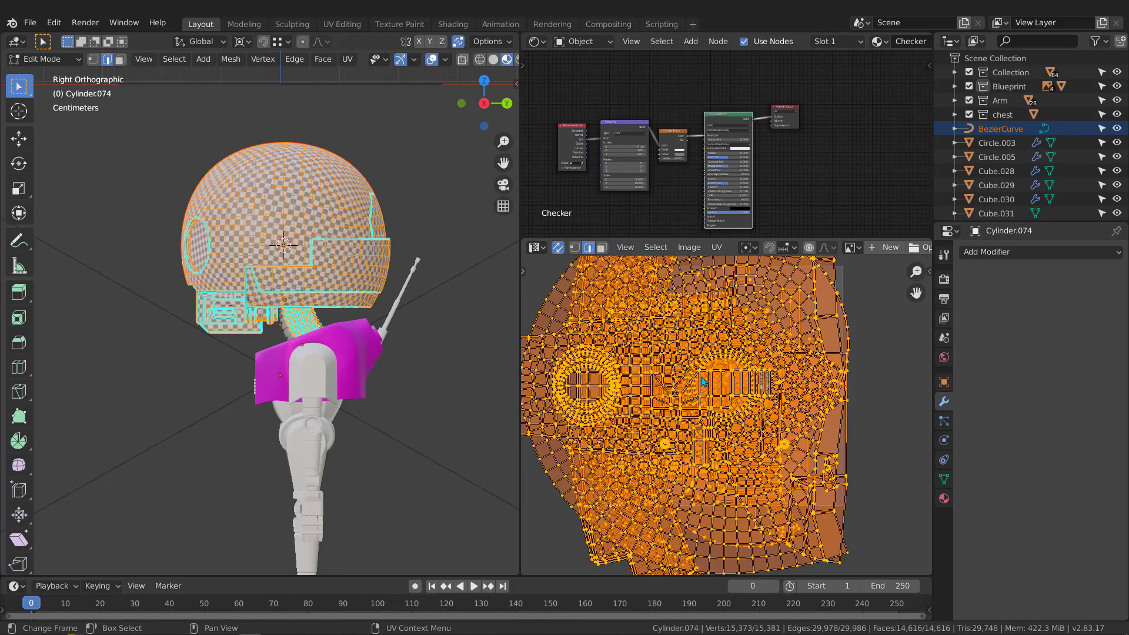
pyautogui.click(723, 249)
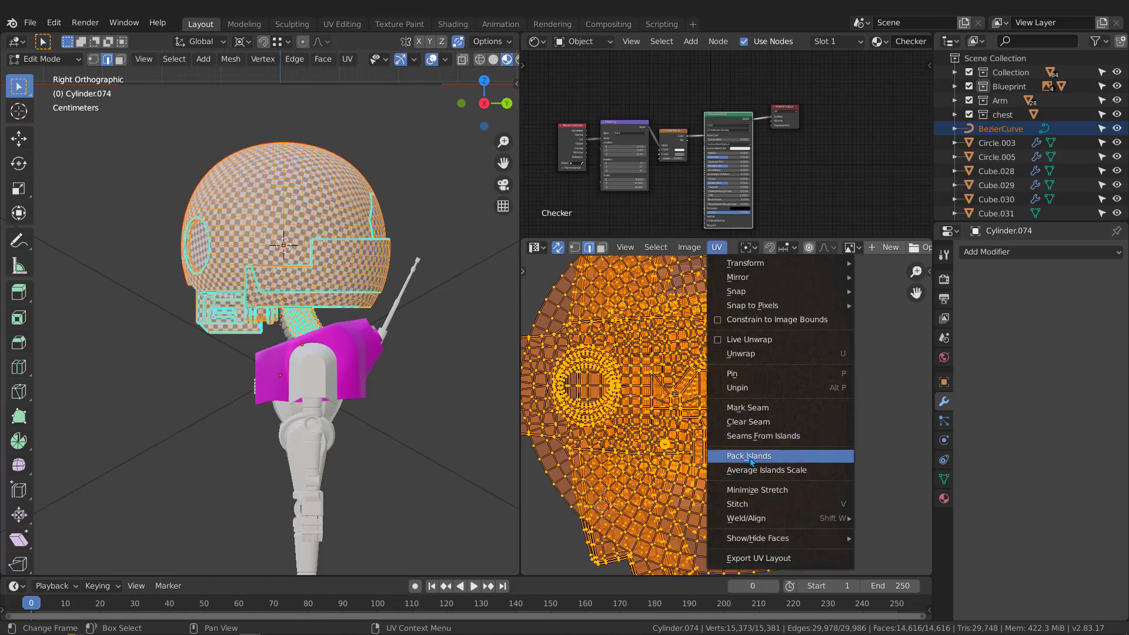
pyautogui.click(751, 457)
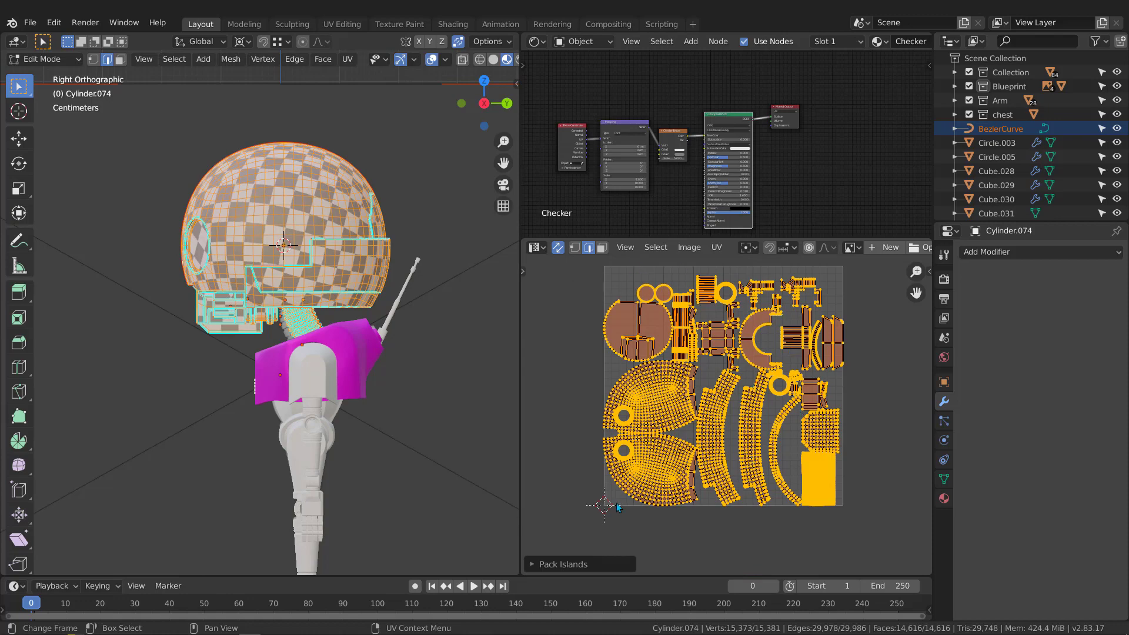
# Examine the packed UV islands up close and the checker density across the head's face, eye rings and jaw.
pyautogui.scroll(6, 751, 346)
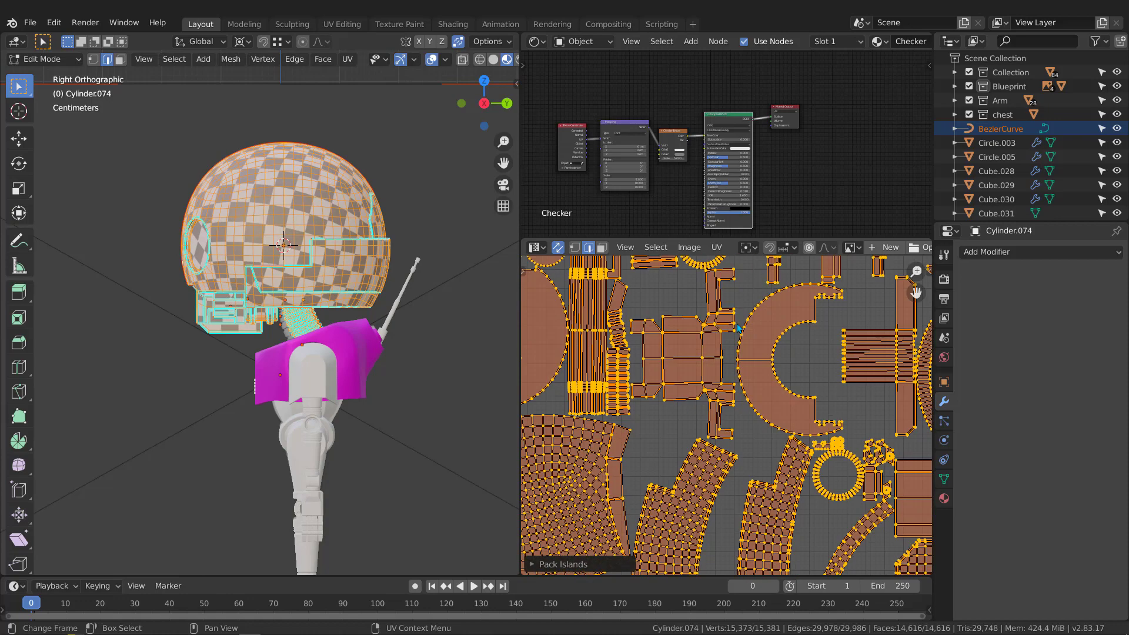
pyautogui.scroll(-5, 730, 343)
pyautogui.scroll(6, 683, 335)
pyautogui.scroll(-6, 682, 335)
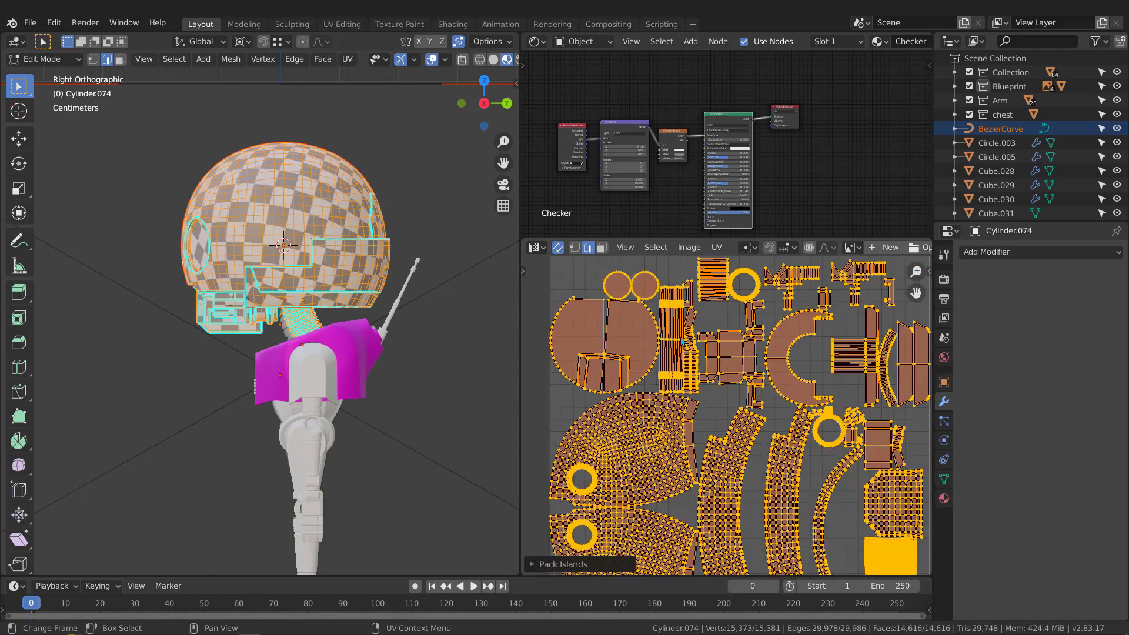
pyautogui.scroll(3, 658, 314)
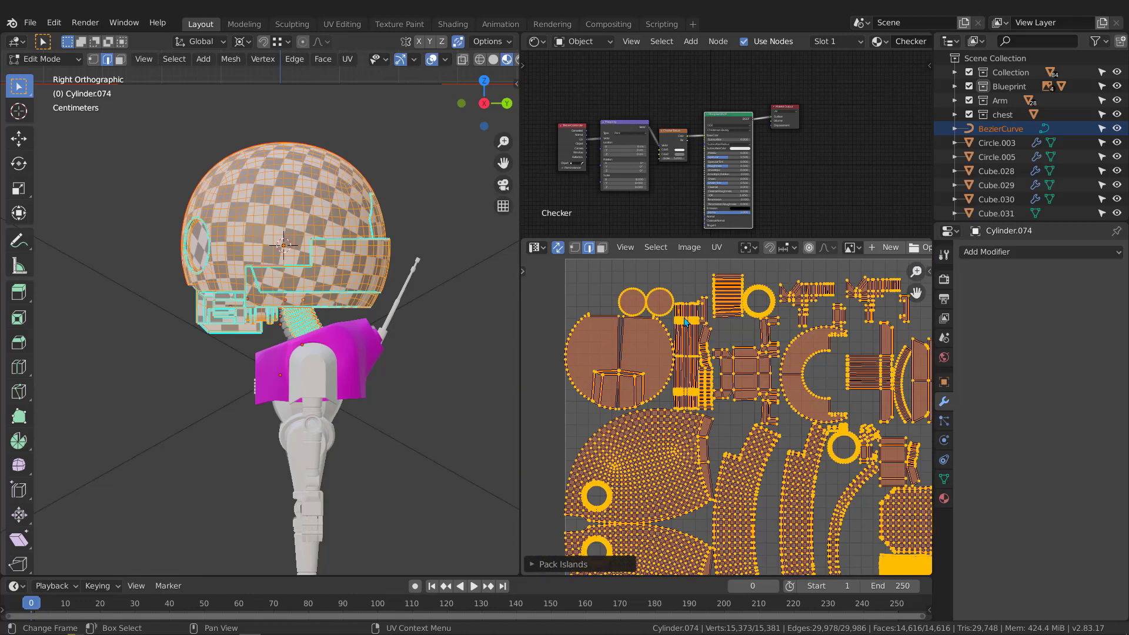
pyautogui.scroll(-3, 667, 335)
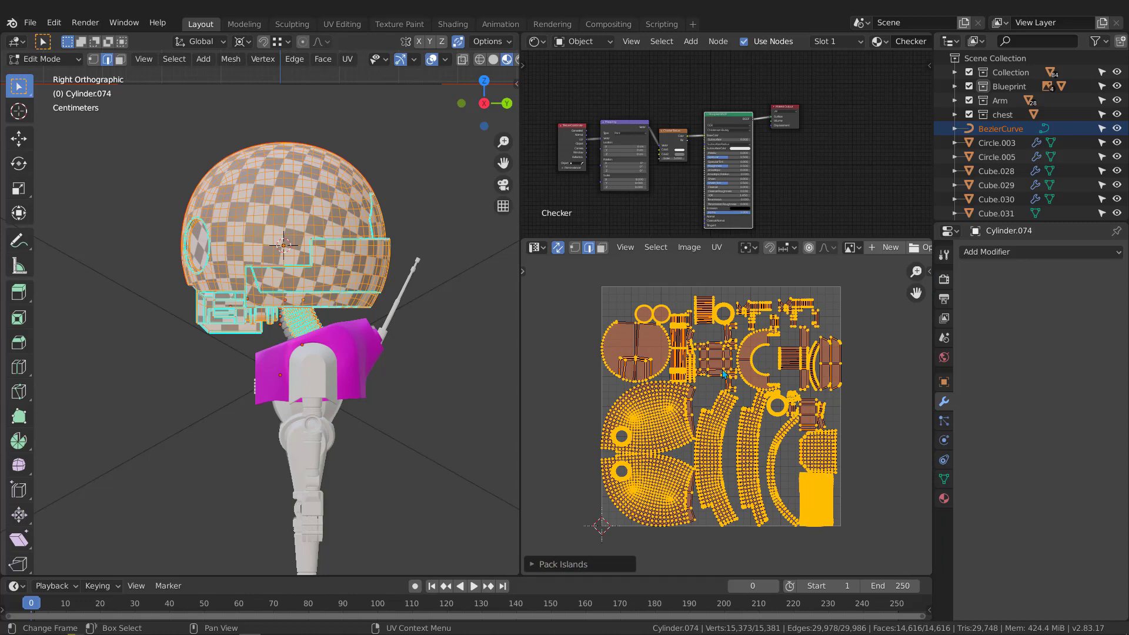
pyautogui.moveTo(330, 294); pyautogui.dragTo(246, 307, button='middle')
pyautogui.scroll(3, 254, 296)
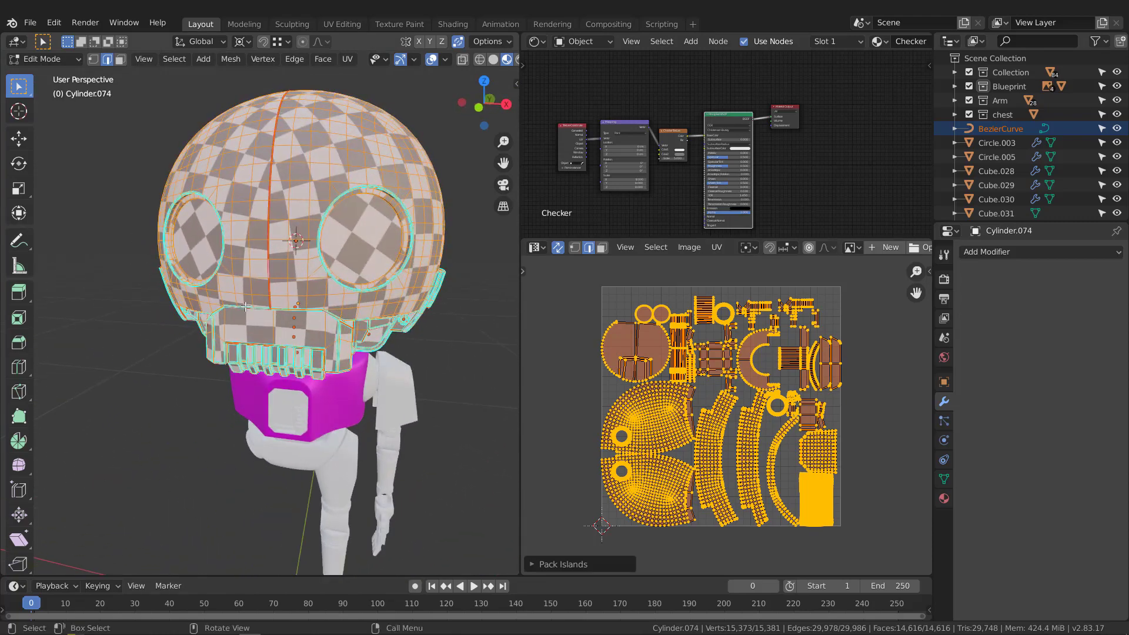
pyautogui.moveTo(367, 308)
pyautogui.mouseDown(button='middle')
pyautogui.moveTo(199, 286)
pyautogui.moveTo(433, 283)
pyautogui.moveTo(389, 344)
pyautogui.moveTo(331, 326)
pyautogui.moveTo(283, 331)
pyautogui.moveTo(390, 300)
pyautogui.moveTo(361, 290)
pyautogui.mouseUp(button='middle')
pyautogui.keyDown('alt'); pyautogui.moveTo(200, 286); pyautogui.dragTo(201, 286, button='middle'); pyautogui.keyUp('alt')
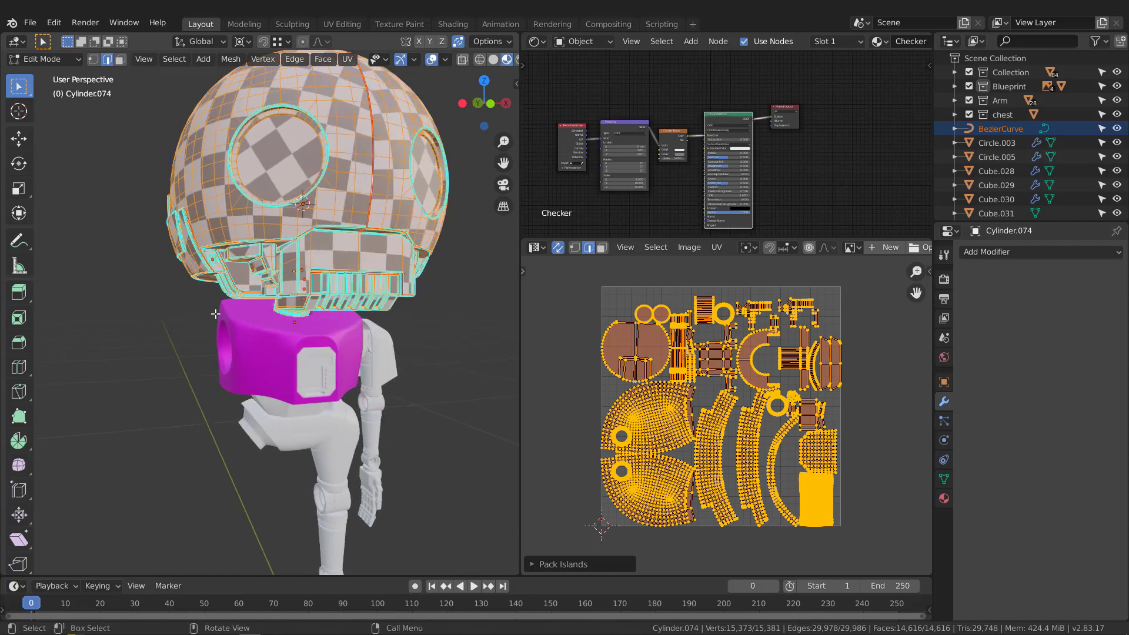
# Return to Object Mode, deselect all parts and review the checker pattern on the head and neck from the front and side.
pyautogui.press('Tab')
pyautogui.scroll(-2, 220, 317)
pyautogui.moveTo(220, 318)
pyautogui.mouseDown(button='middle')
pyautogui.moveTo(197, 315)
pyautogui.moveTo(219, 311)
pyautogui.mouseUp(button='middle')
pyautogui.click(408, 285)
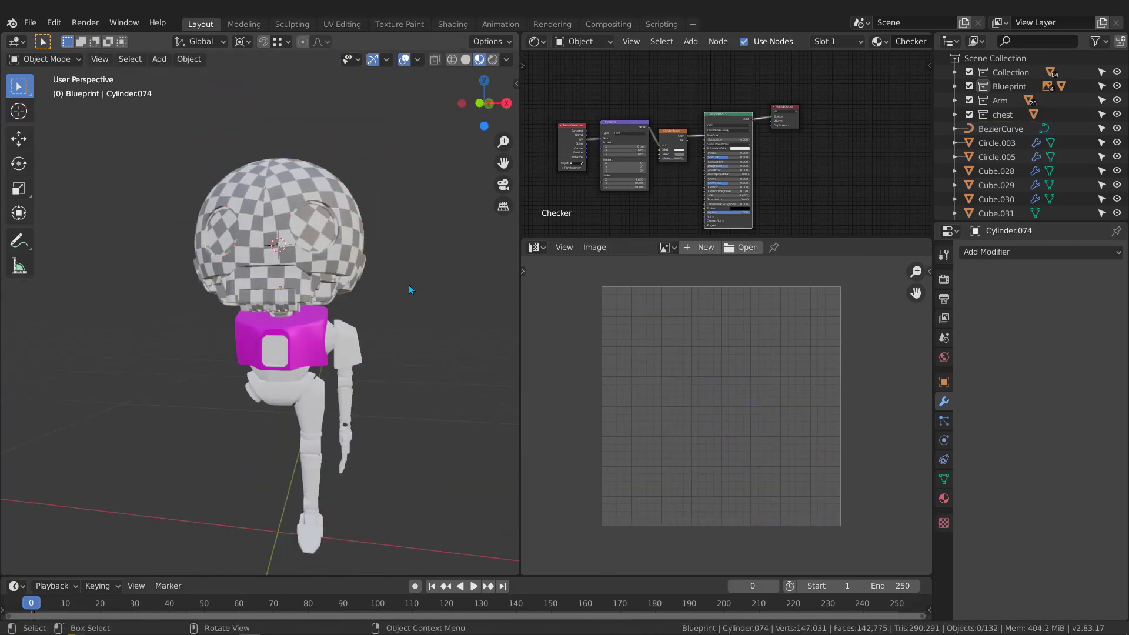
pyautogui.scroll(-1, 230, 256)
pyautogui.moveTo(228, 256); pyautogui.dragTo(259, 318, button='middle')
pyautogui.scroll(2, 236, 294)
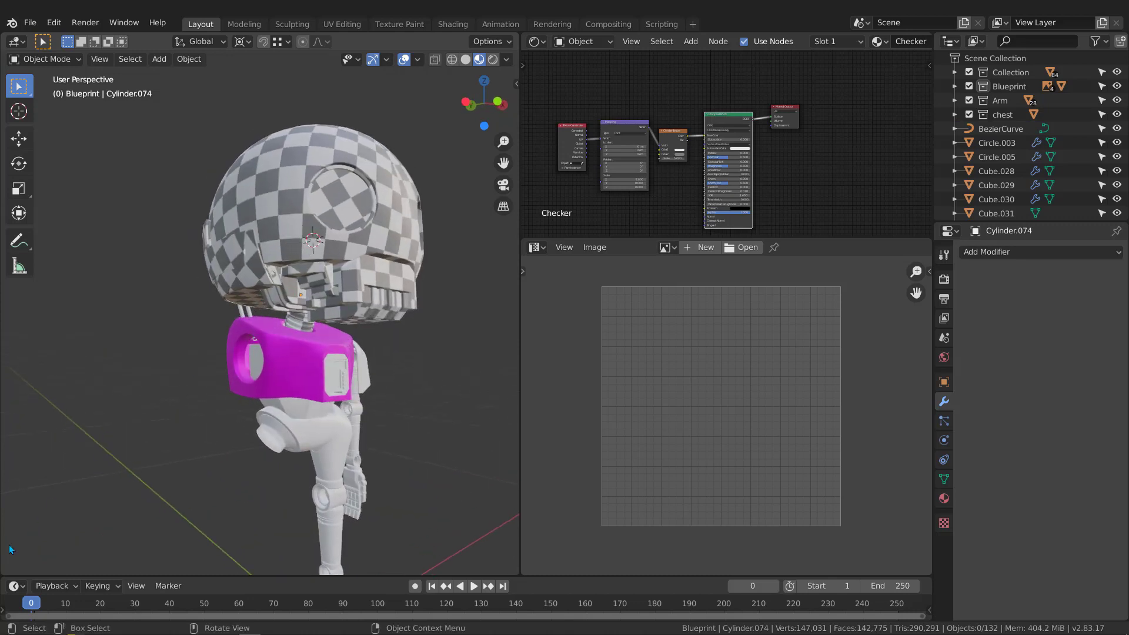